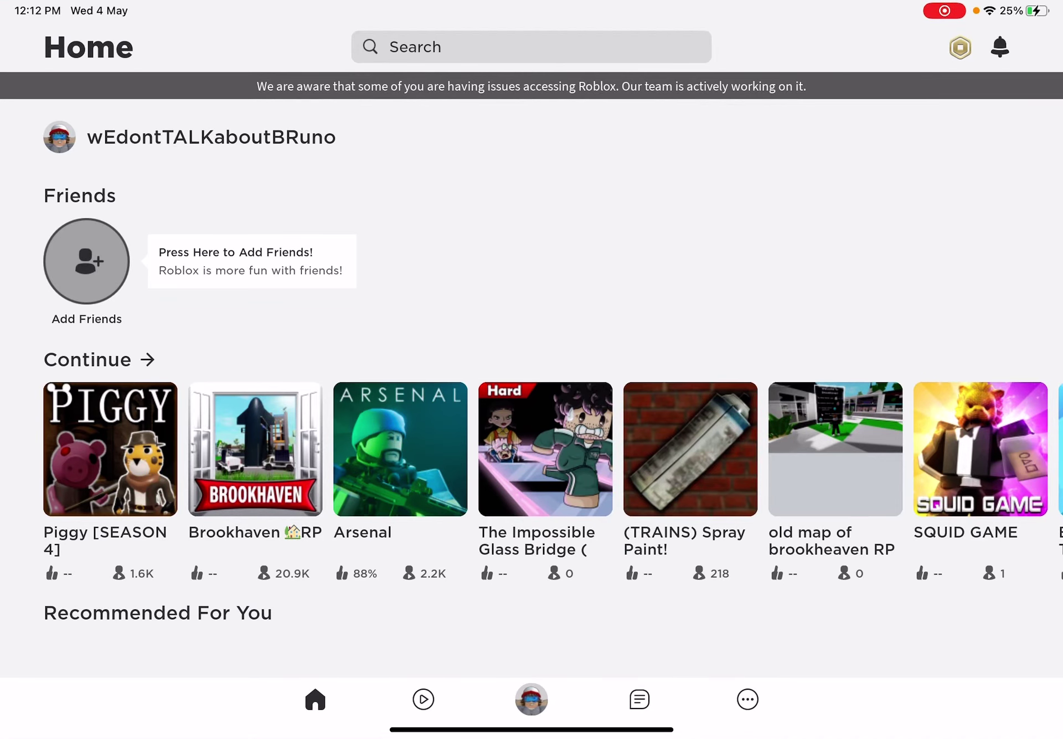
Check the Add Friends requests, then try launching Arsenal, which fails waiting for a server
click(86, 261)
click(59, 47)
scroll(532, 448, right, 5)
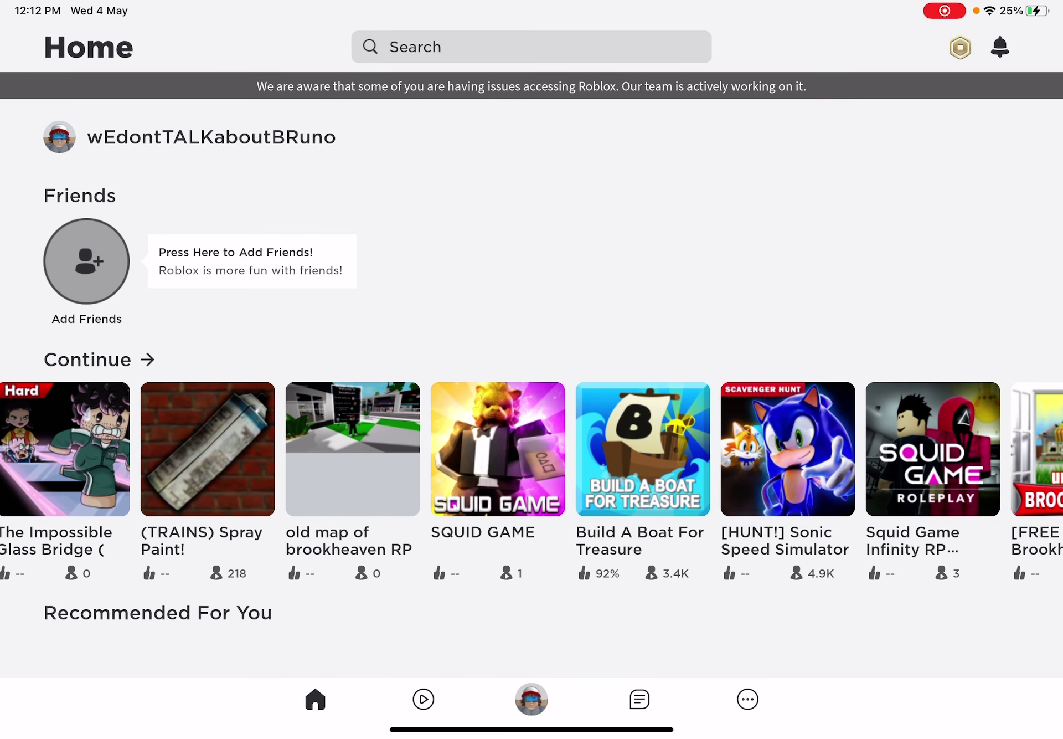
scroll(532, 448, left, 2)
scroll(532, 448, left, 5)
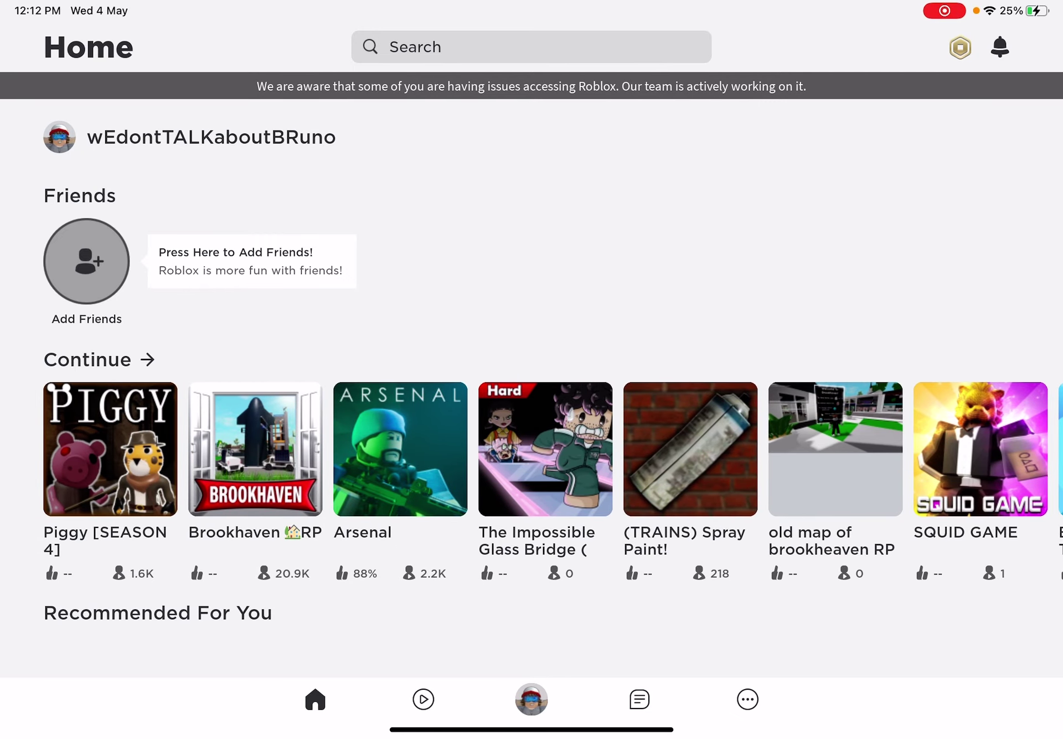
scroll(532, 449, right, 5)
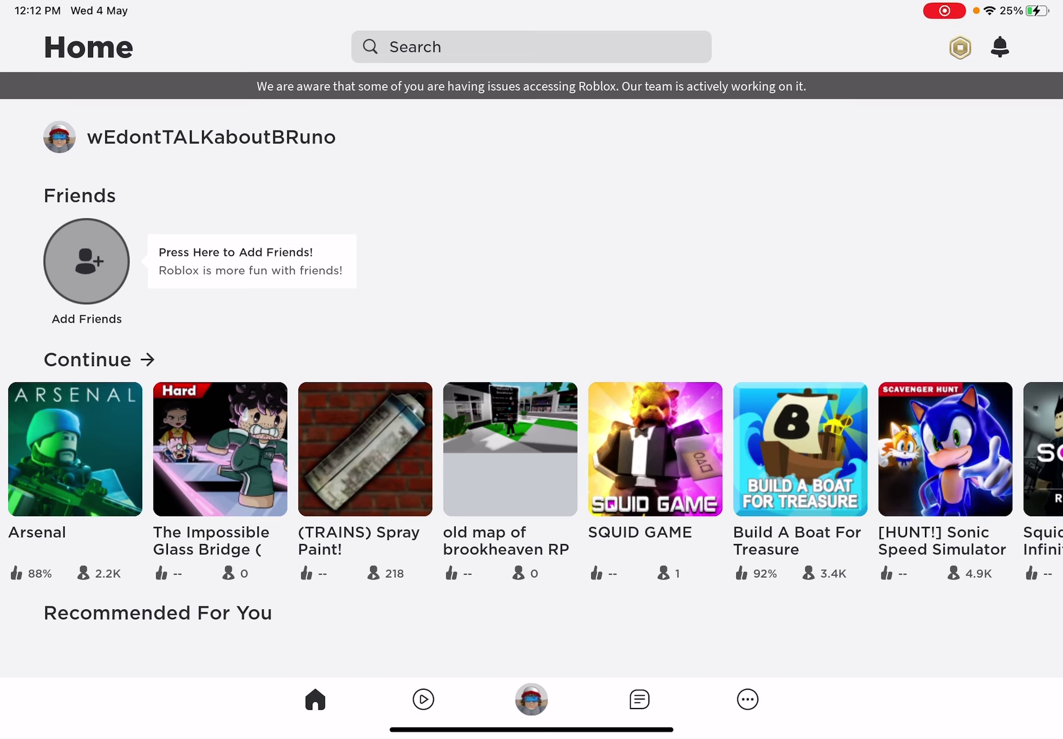
scroll(531, 448, left, 5)
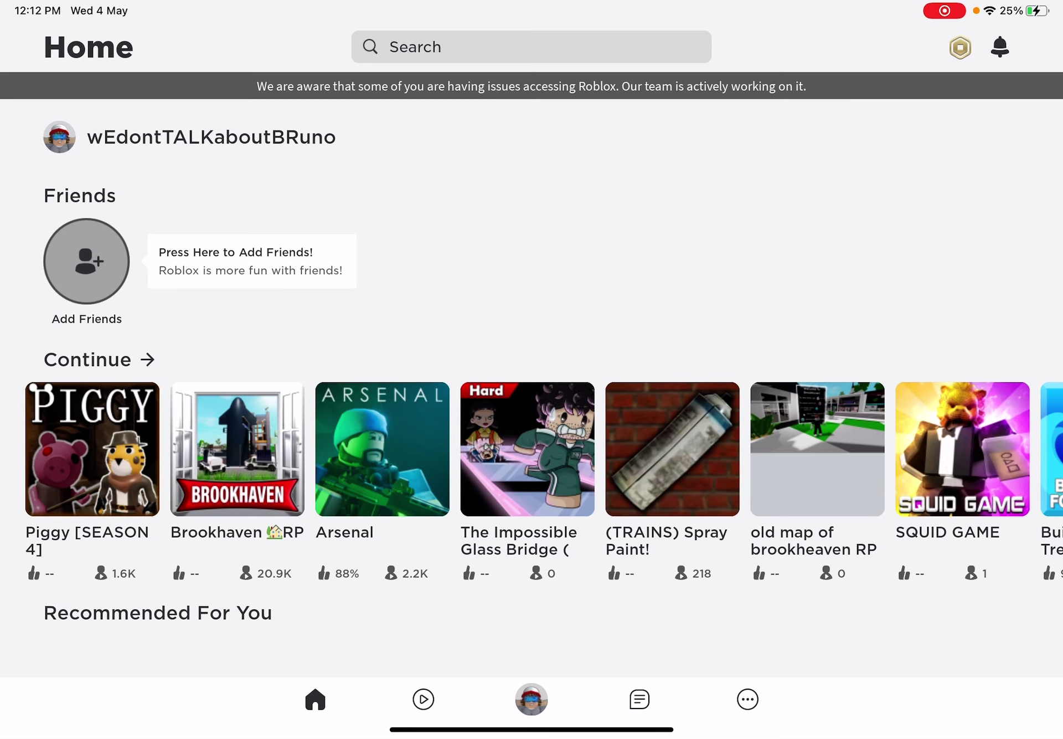
click(400, 448)
click(574, 683)
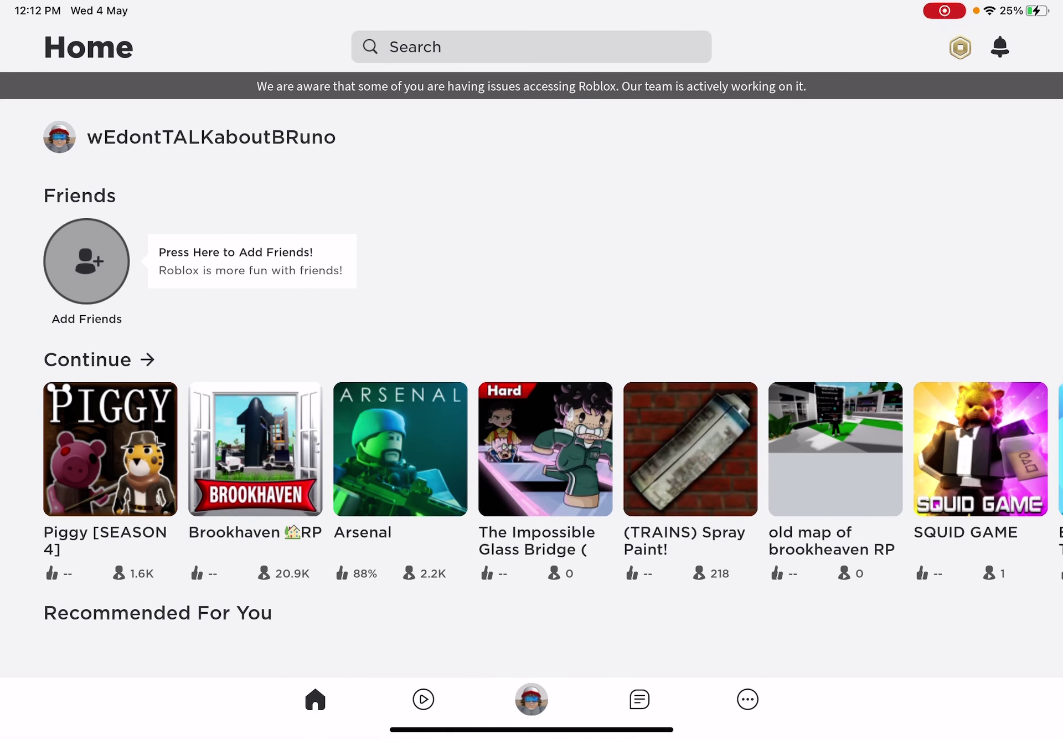
Open and dismiss the SQUID GAME, BedWars and starving artists game pages
click(255, 448)
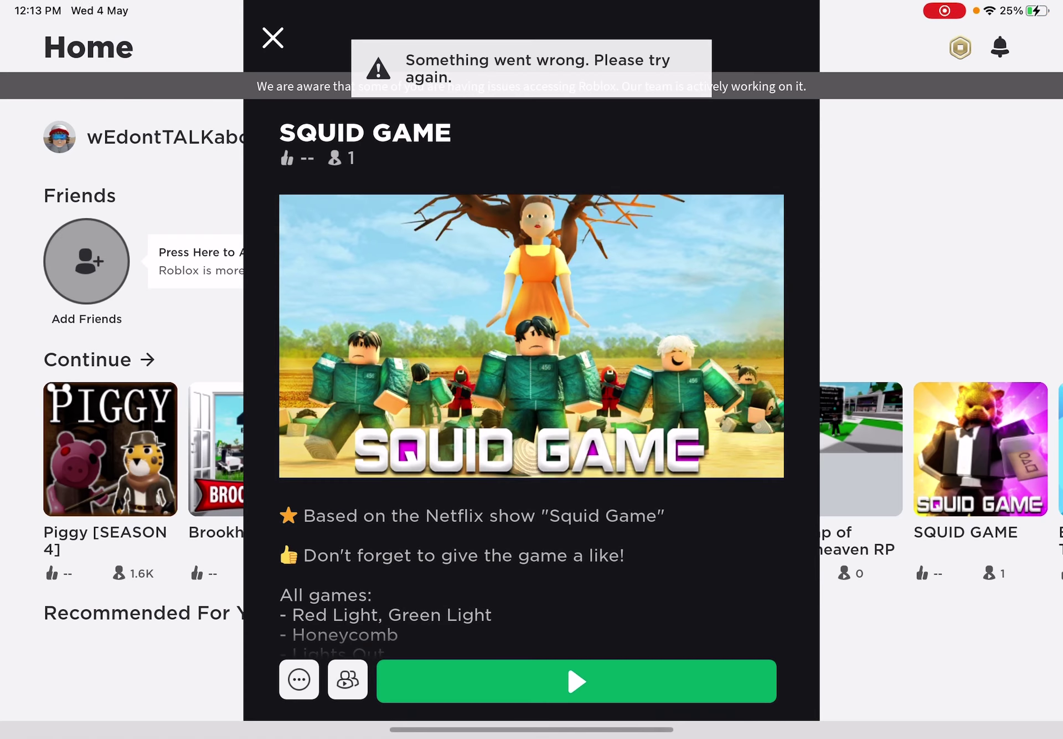
click(272, 39)
scroll(532, 448, right, 10)
scroll(531, 448, right, 10)
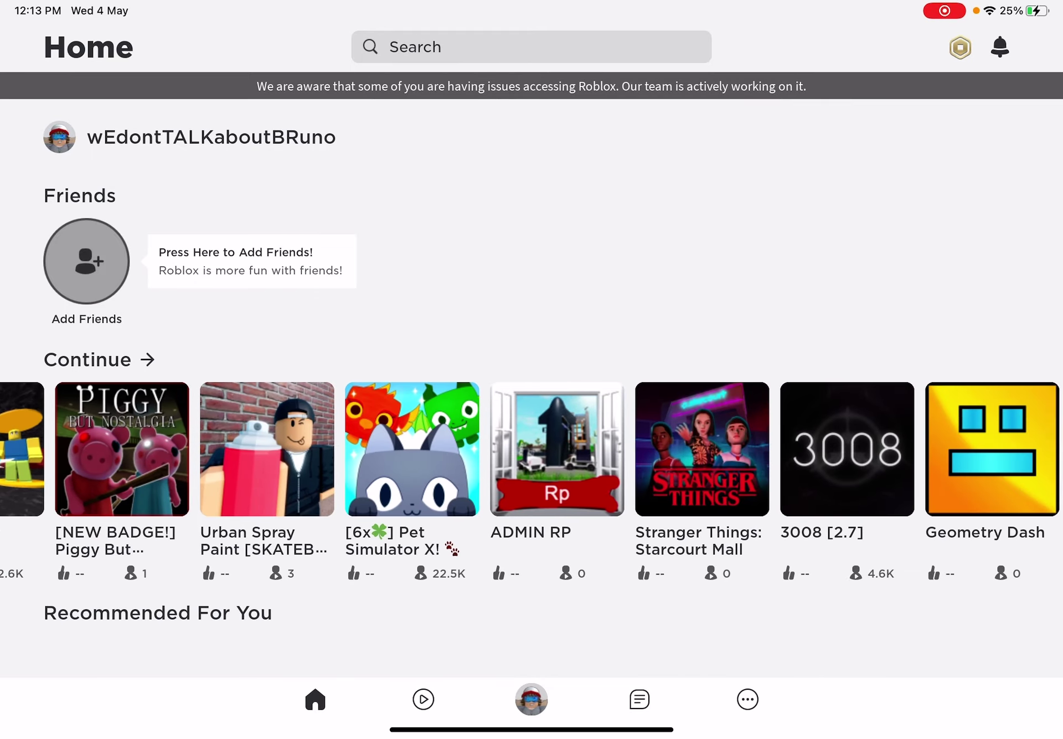
scroll(531, 448, right, 10)
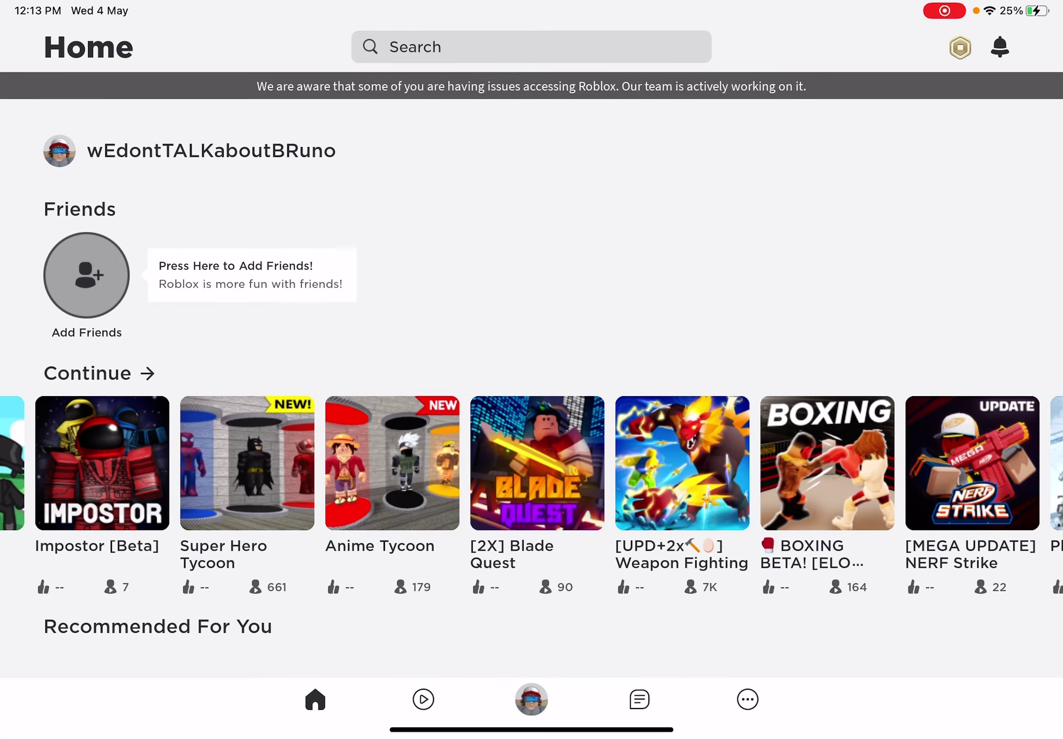
scroll(532, 448, right, 10)
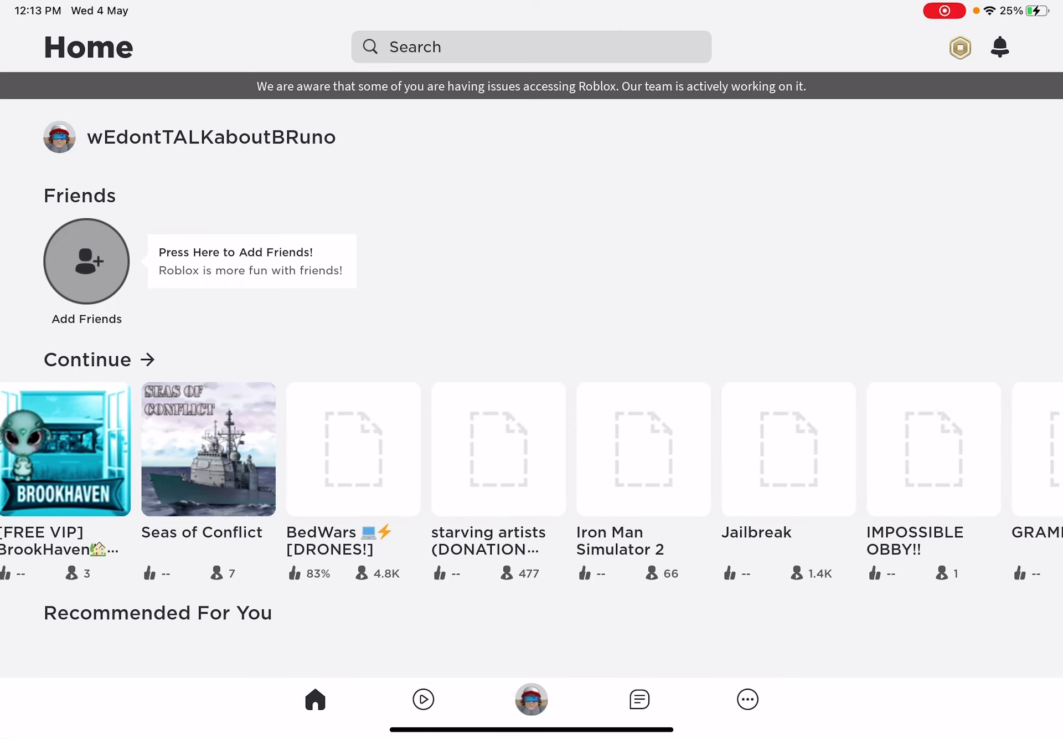
click(236, 448)
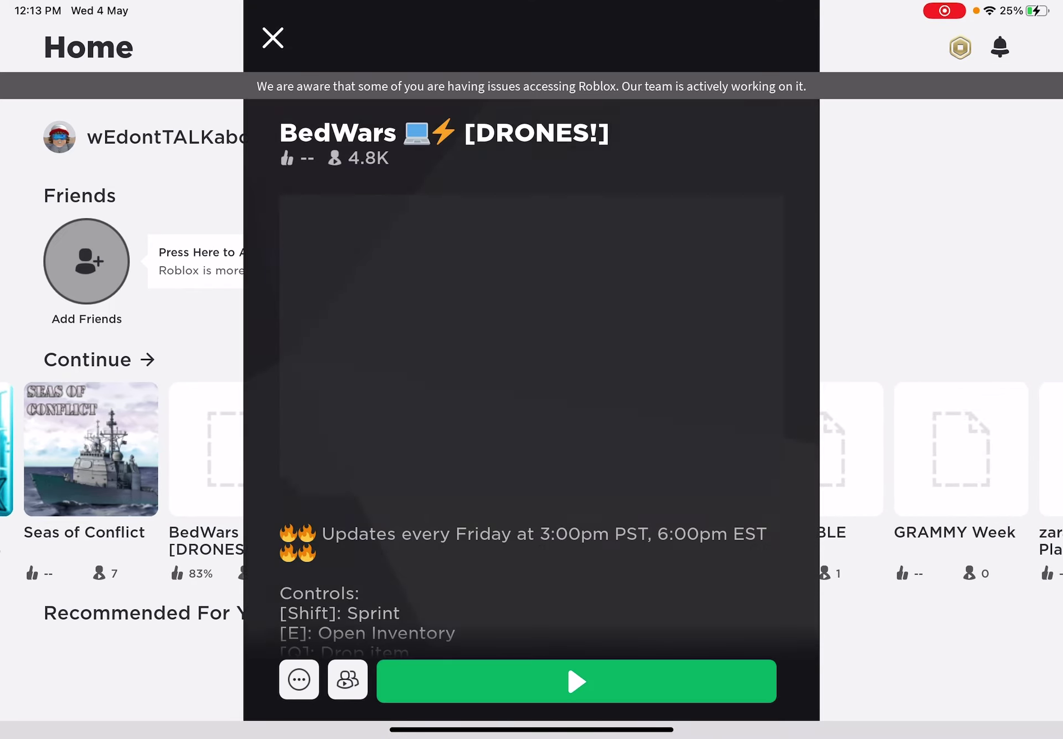
click(574, 683)
click(381, 448)
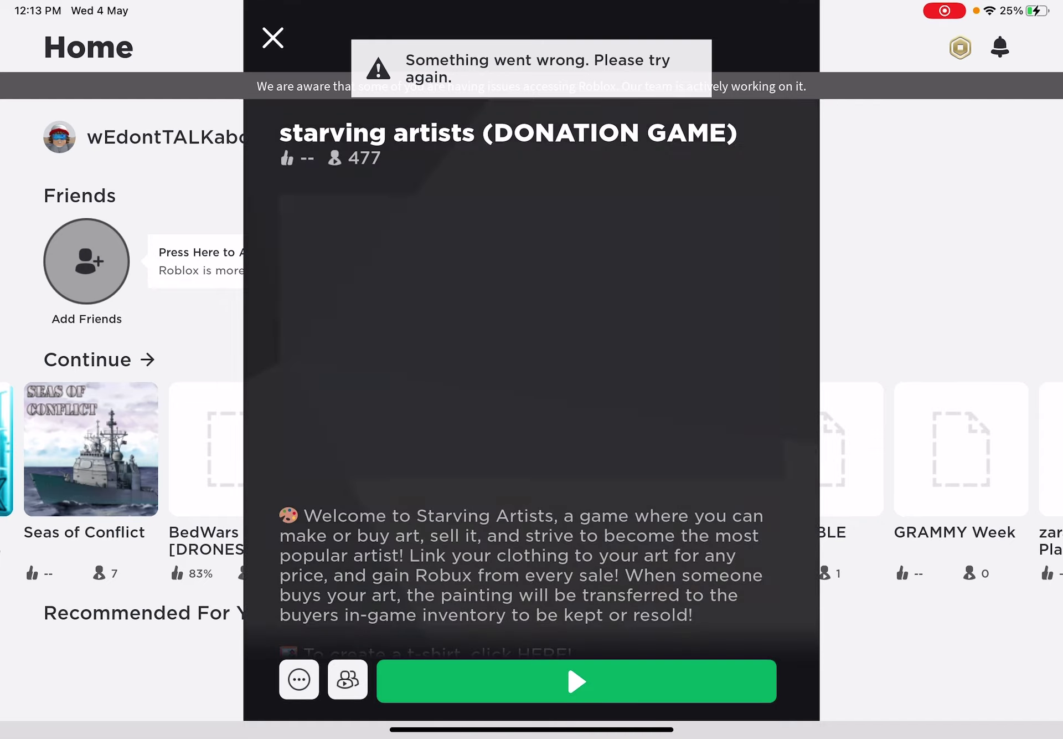
click(273, 38)
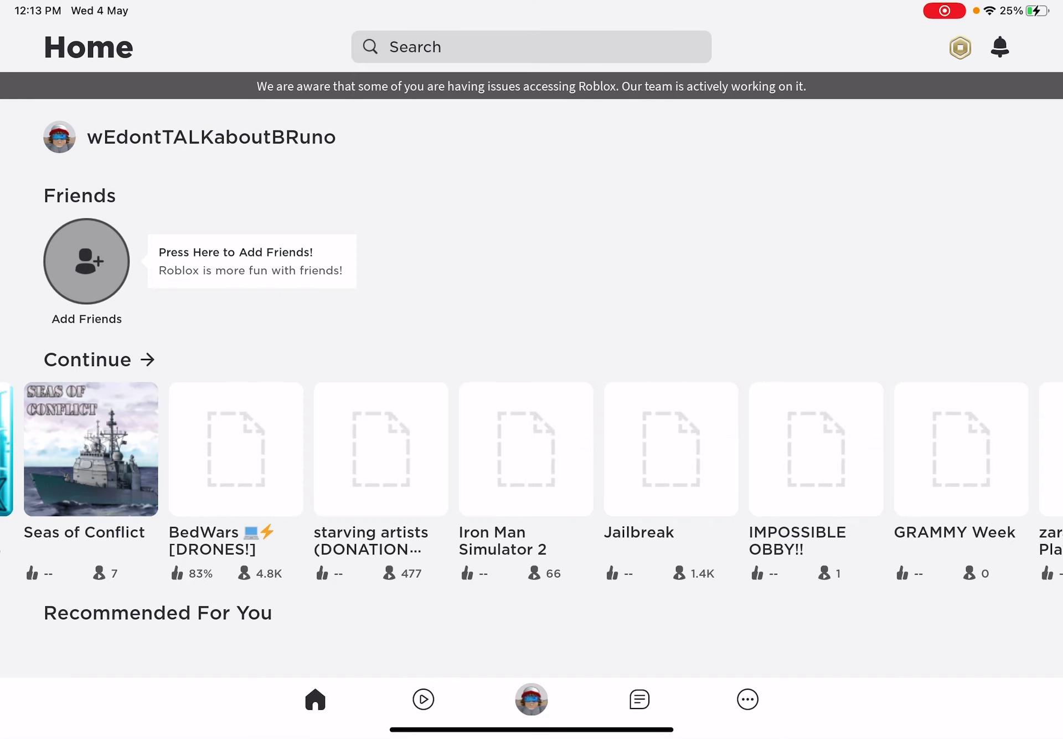
scroll(532, 465, right, 5)
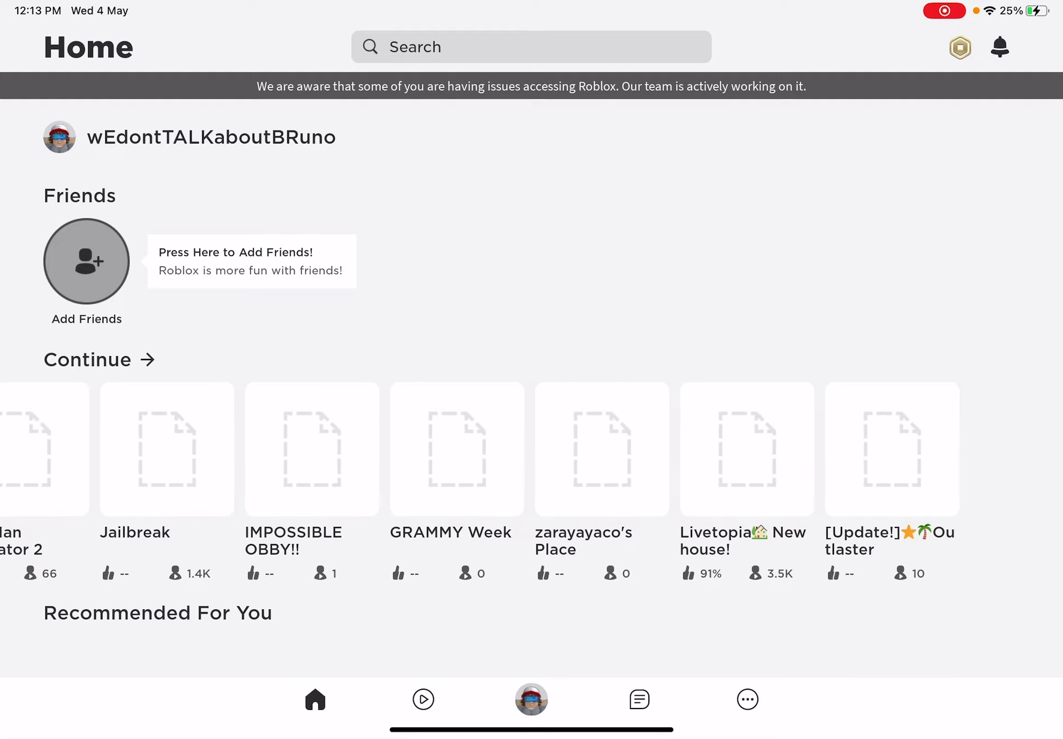
scroll(532, 465, left, 2)
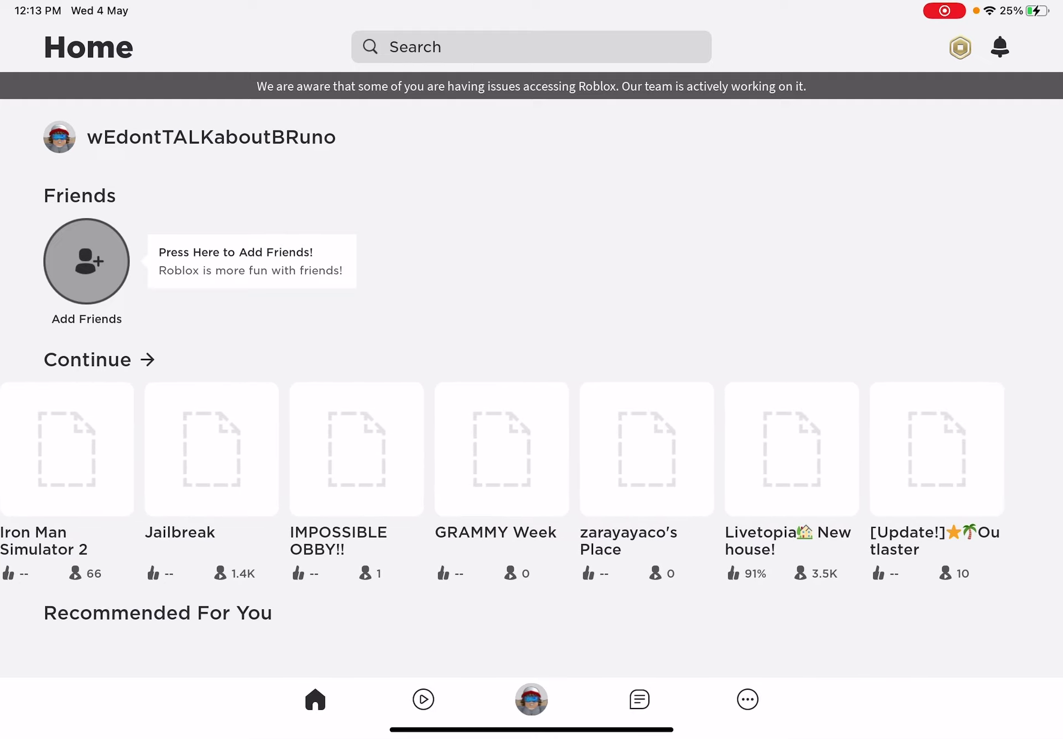
click(792, 449)
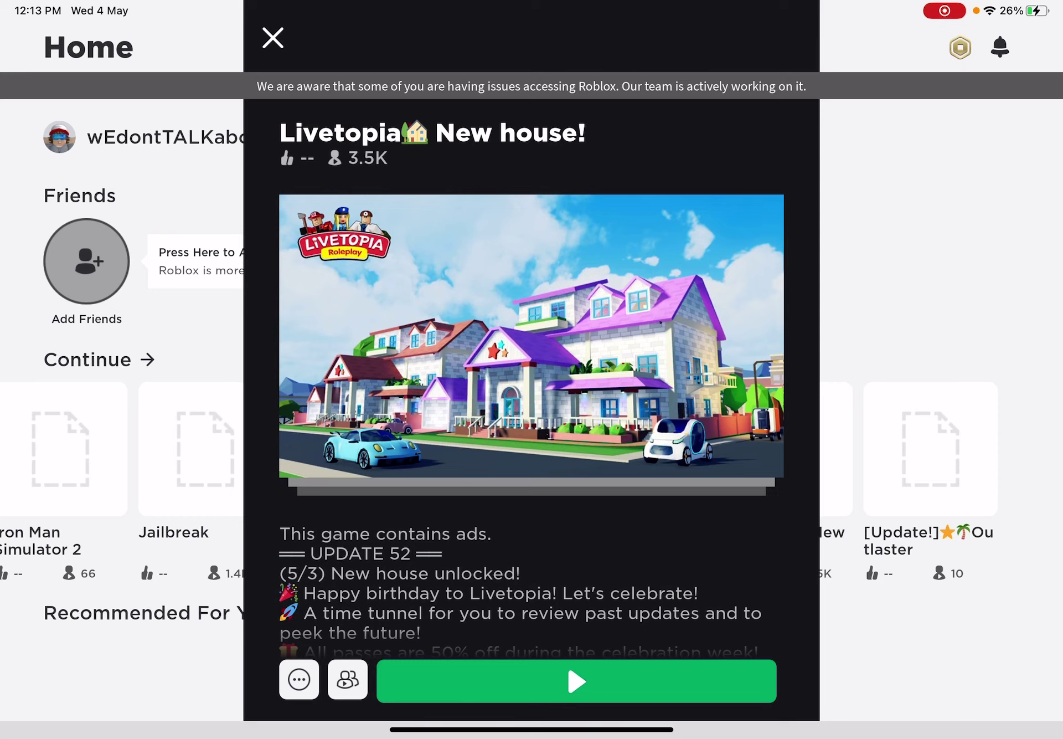
click(272, 39)
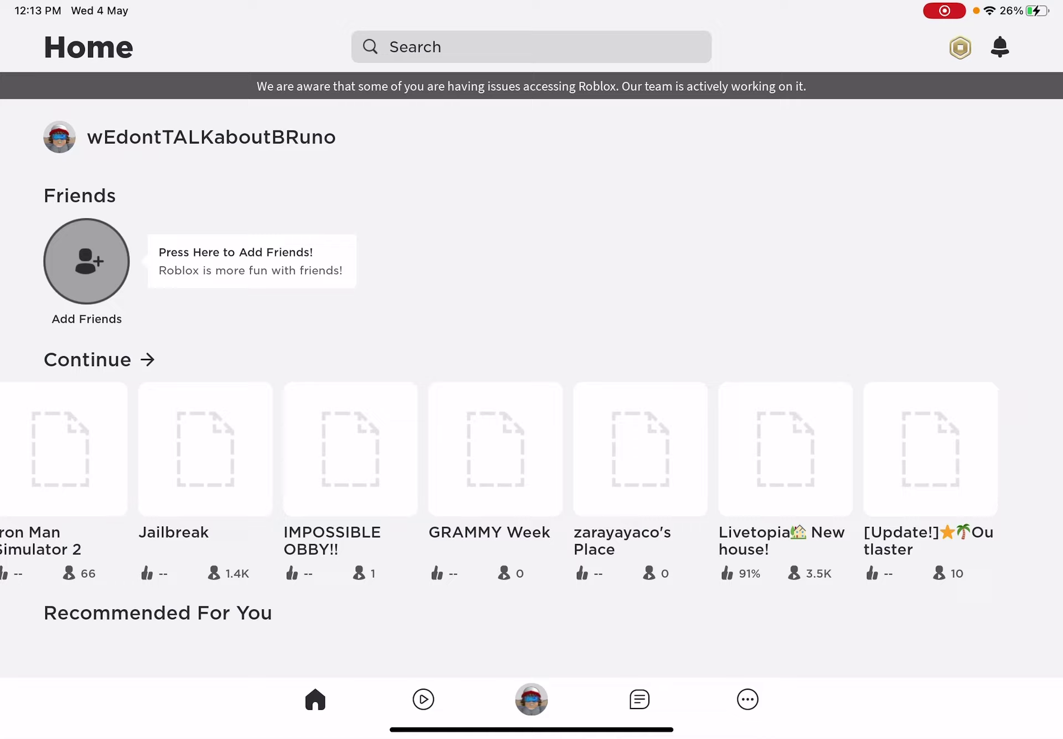
click(205, 449)
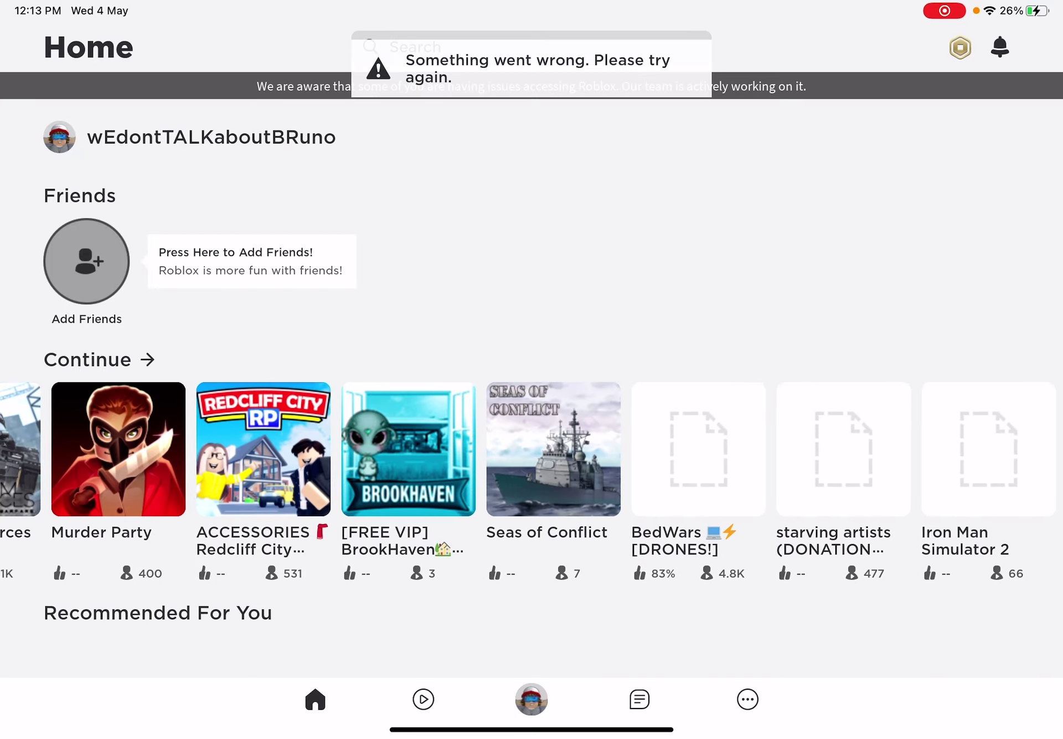
drag(914, 449, 166, 449)
scroll(532, 415, down, 8)
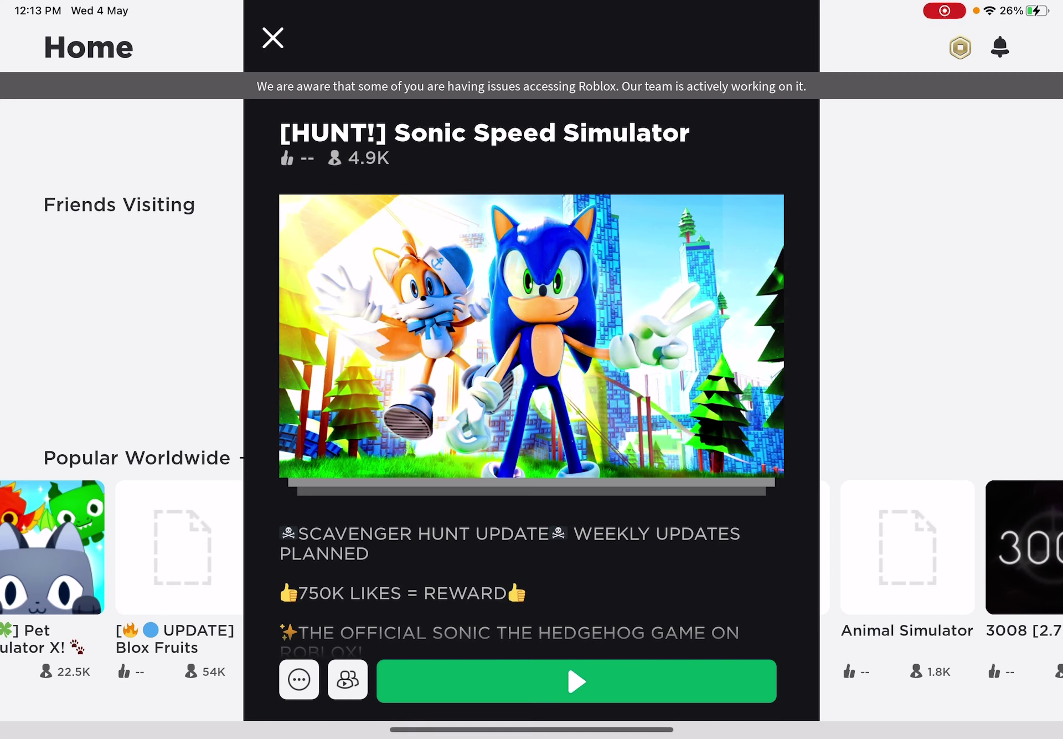
click(272, 38)
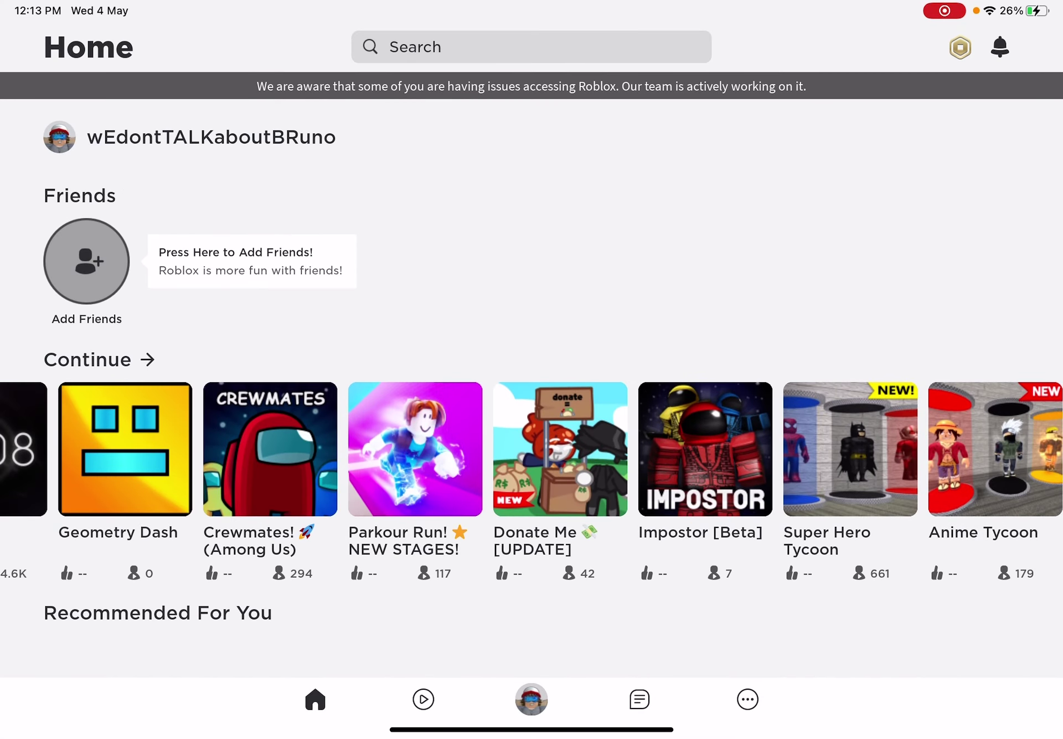
scroll(532, 448, left, 3)
click(329, 448)
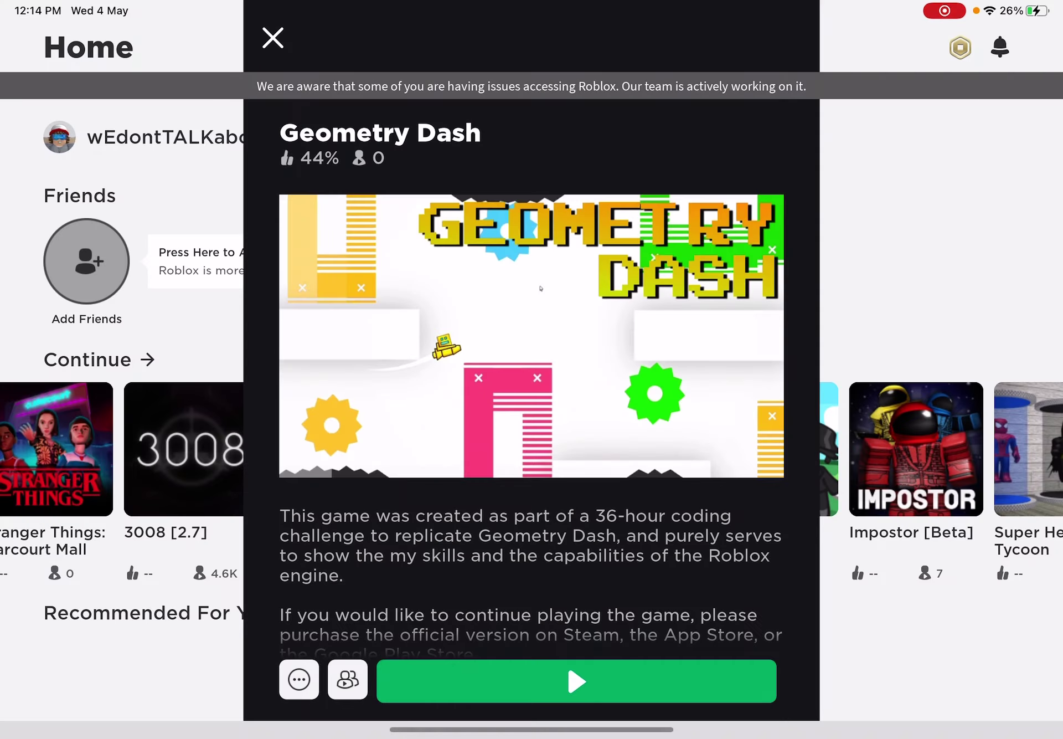
click(272, 38)
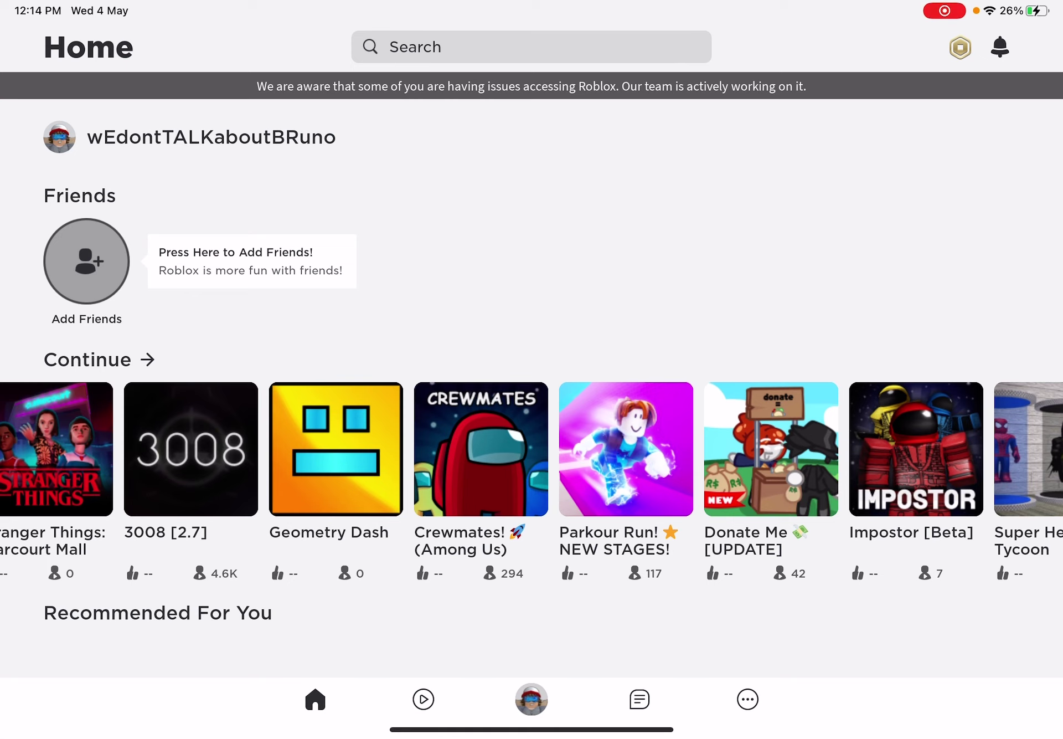
click(191, 448)
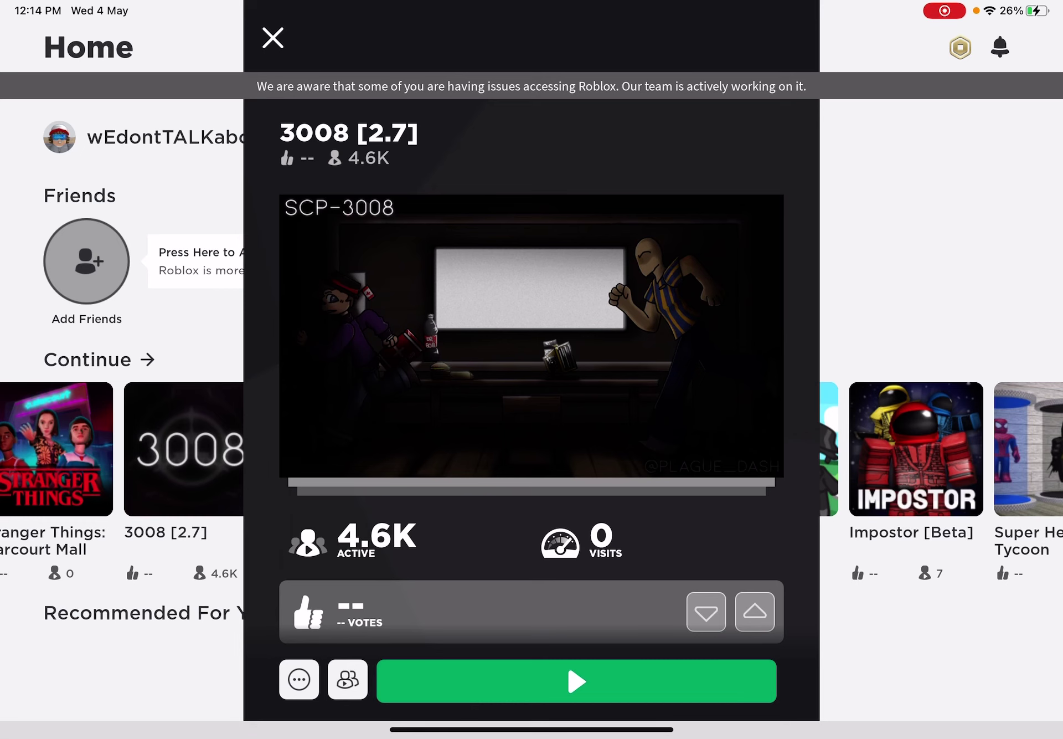
click(272, 38)
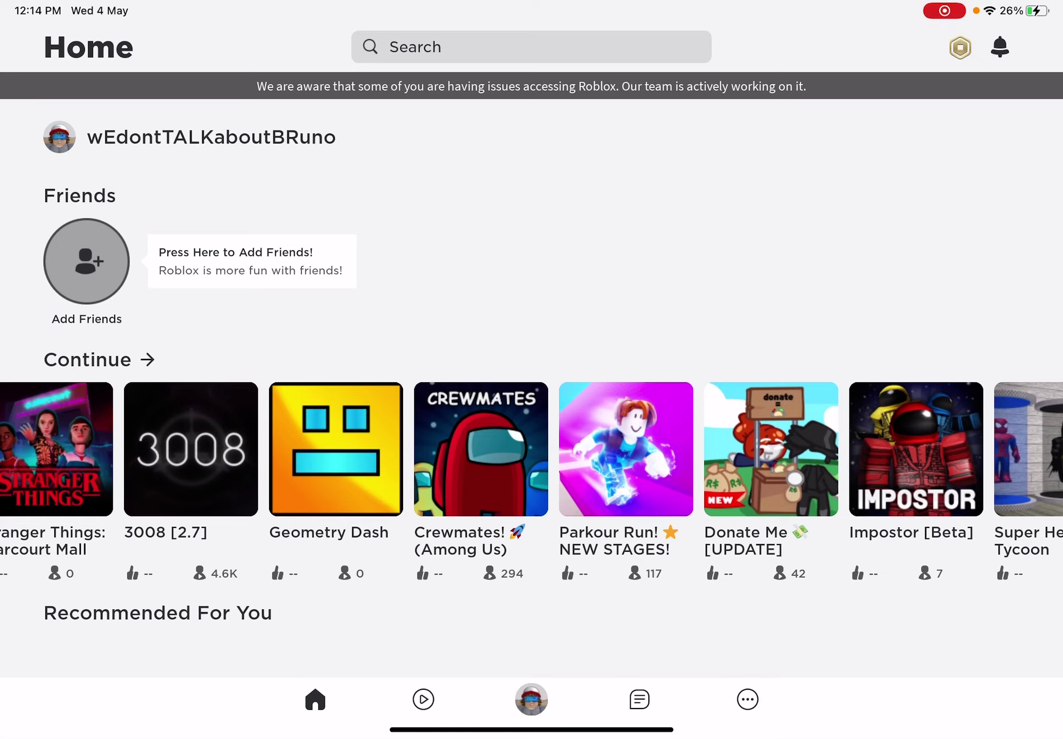
scroll(532, 448, left, 10)
Open and close the Catalog Avatar Creator details panel several times from Continue
click(62, 451)
click(273, 39)
scroll(531, 448, left, 10)
scroll(531, 449, right, 5)
click(449, 451)
click(567, 681)
click(448, 451)
scroll(532, 498, down, 2)
click(273, 38)
scroll(531, 448, left, 5)
scroll(532, 449, left, 10)
scroll(532, 448, right, 10)
scroll(531, 448, right, 5)
Open the Diner UPDATE details, check Passes & Gear, then view developer Lance30's profile
click(556, 448)
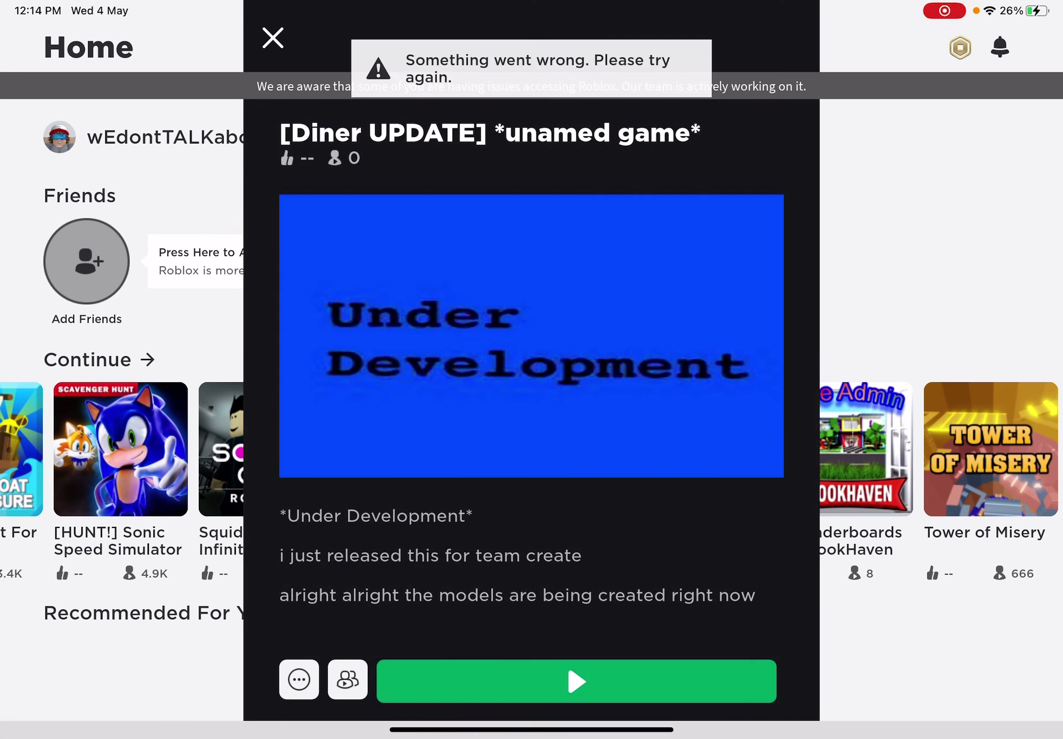
scroll(532, 448, down, 10)
click(532, 316)
click(28, 155)
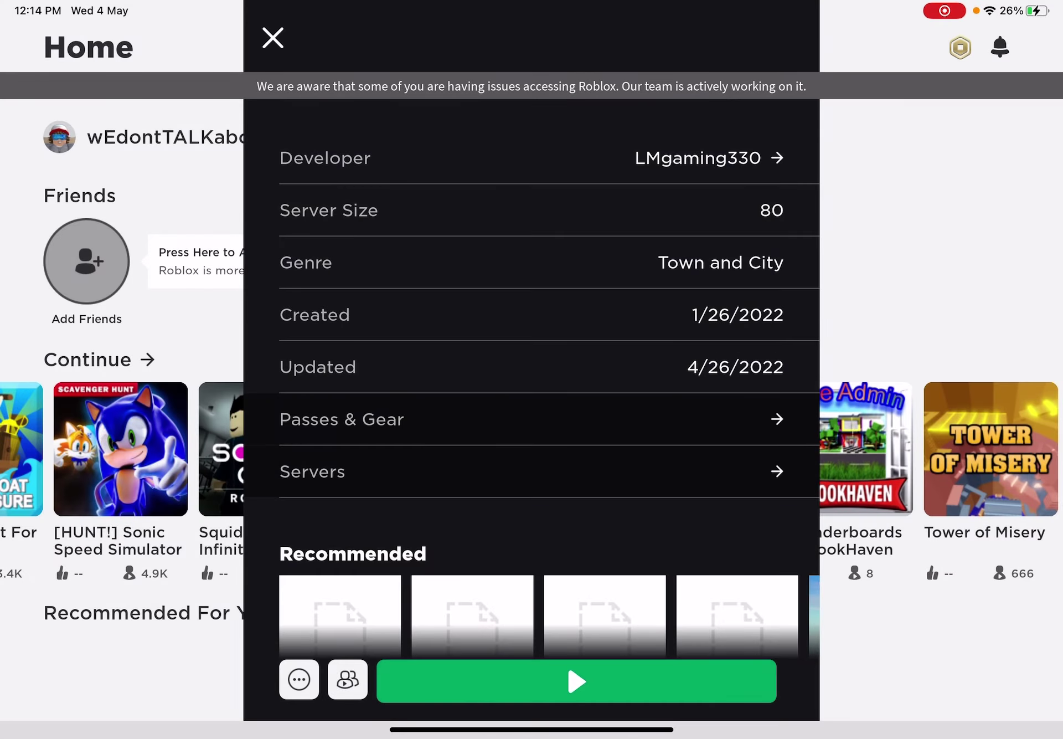
click(697, 157)
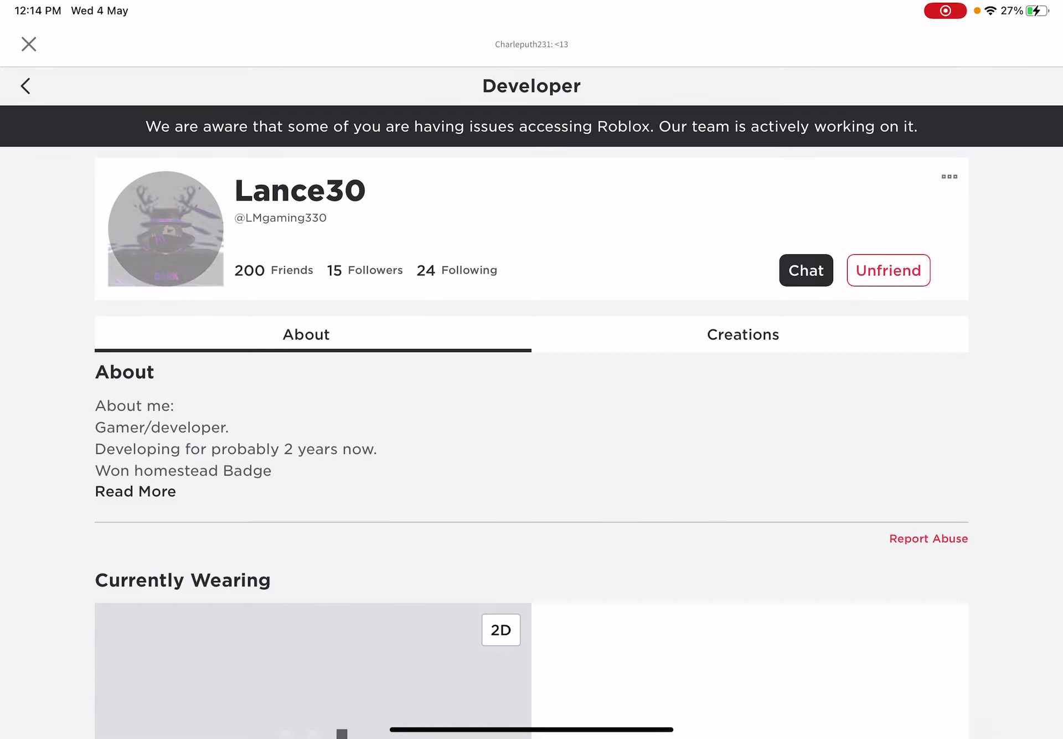
scroll(532, 415, down, 3)
scroll(532, 415, up, 3)
scroll(531, 415, down, 8)
scroll(532, 415, up, 8)
scroll(532, 415, down, 3)
scroll(531, 415, down, 8)
scroll(532, 415, down, 8)
scroll(532, 415, up, 8)
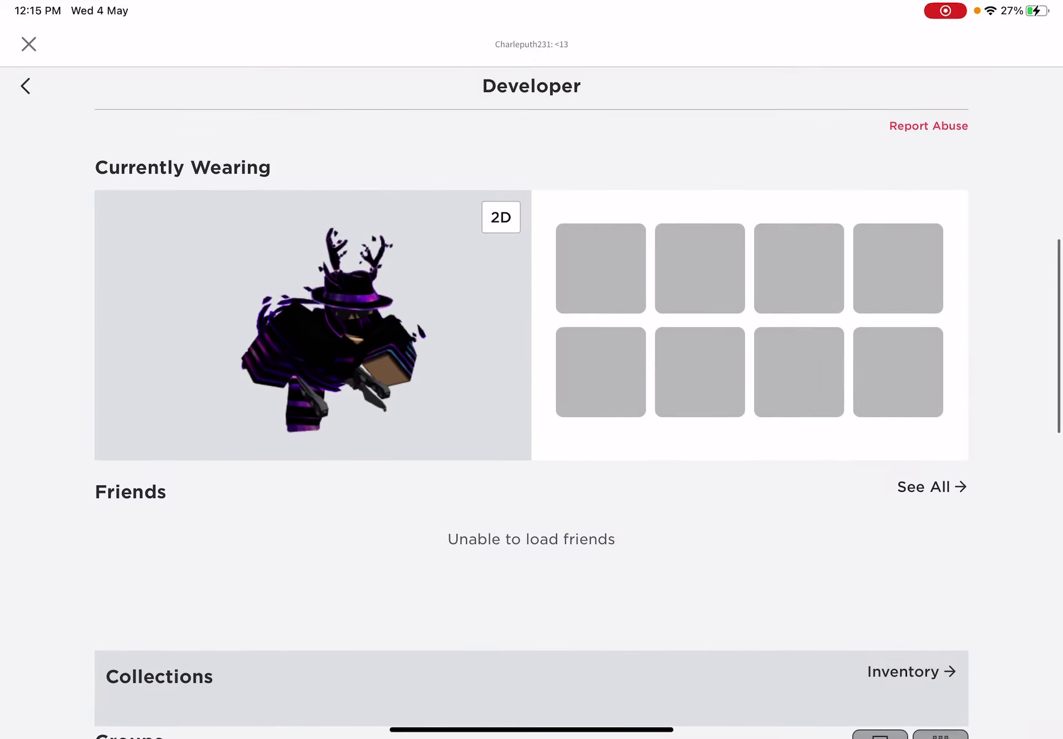
scroll(532, 415, up, 3)
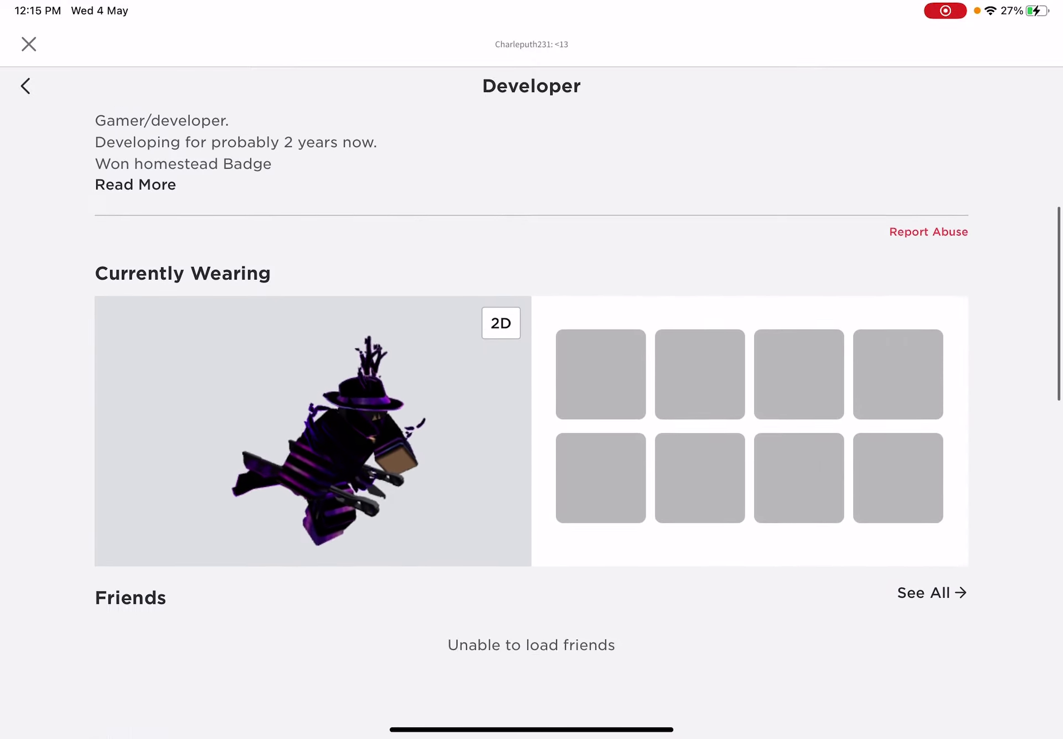
scroll(532, 415, down, 6)
scroll(531, 415, down, 2)
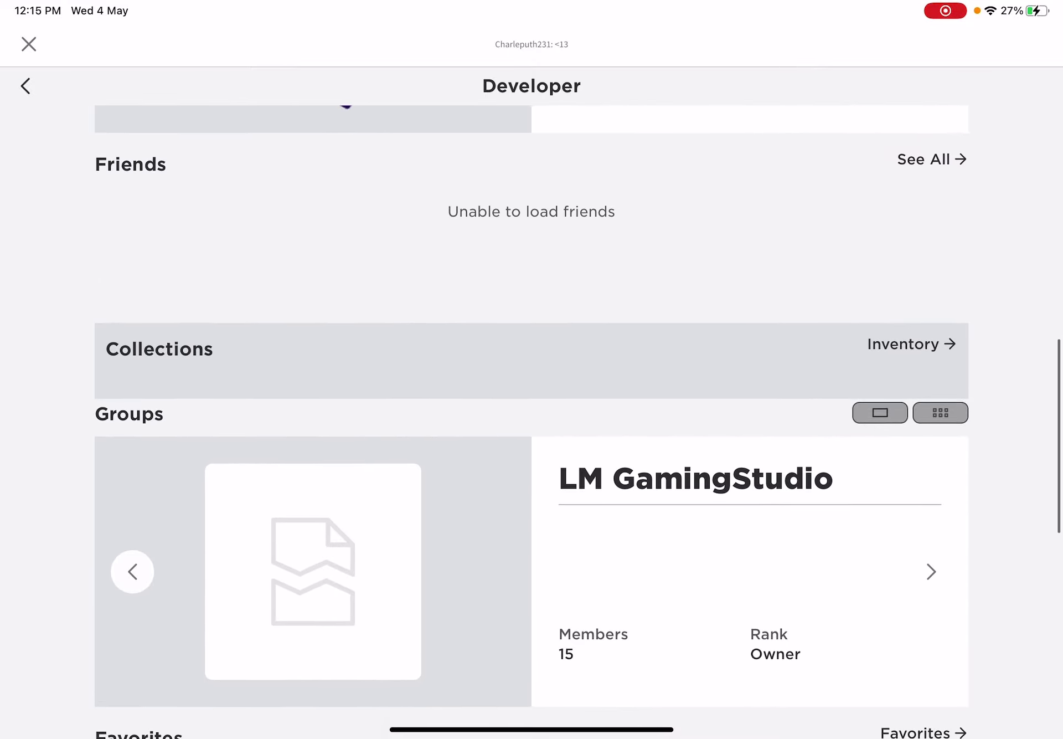
scroll(531, 415, up, 5)
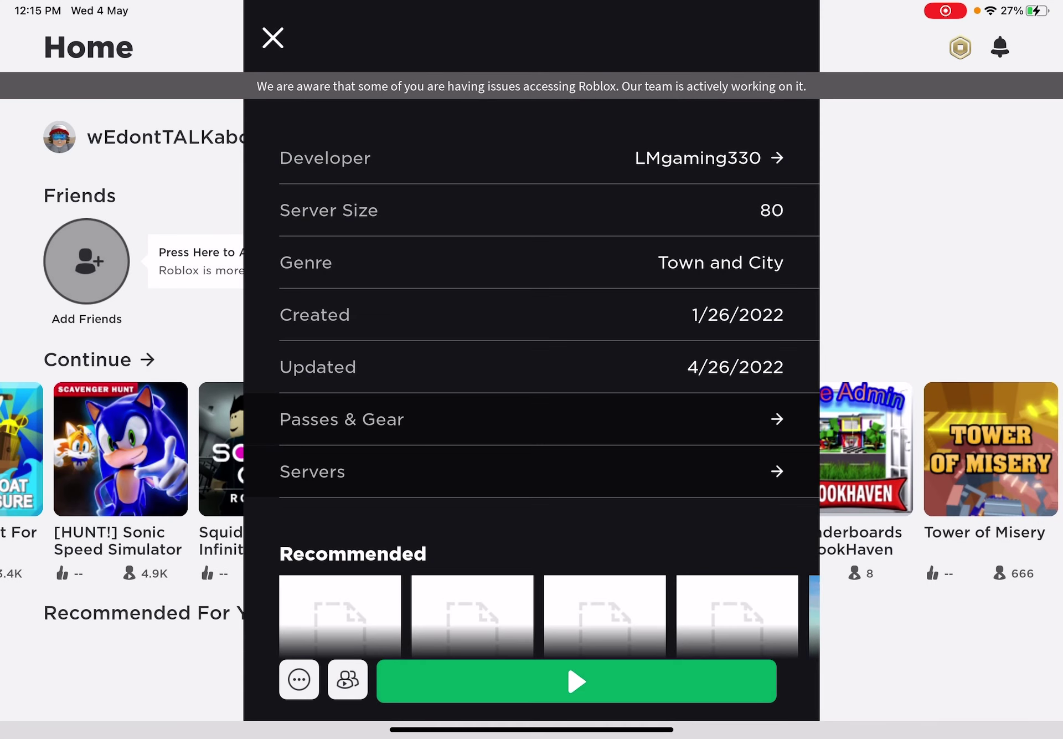
click(273, 38)
click(86, 261)
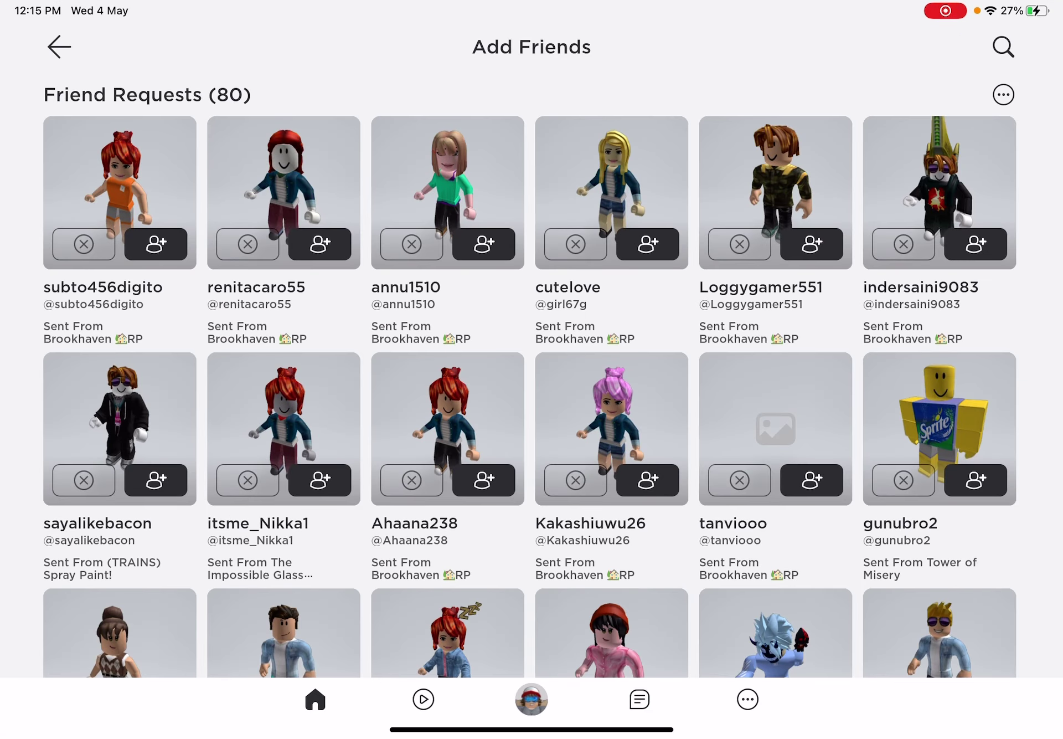
click(1003, 47)
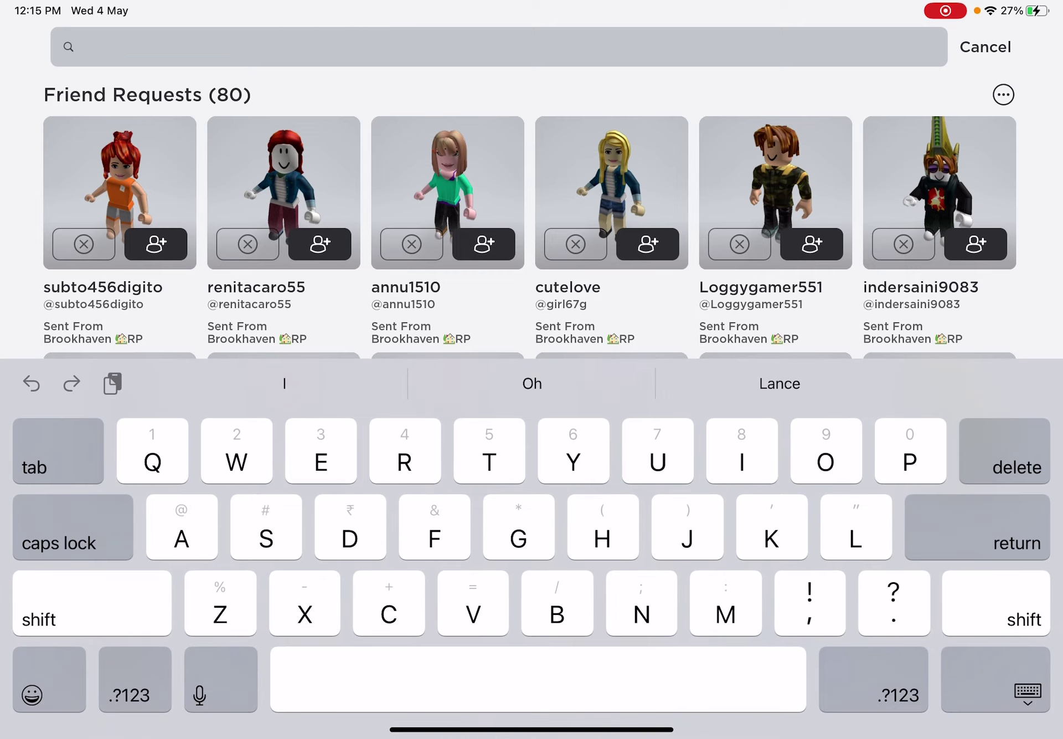
text(B)
key(BackSpace)
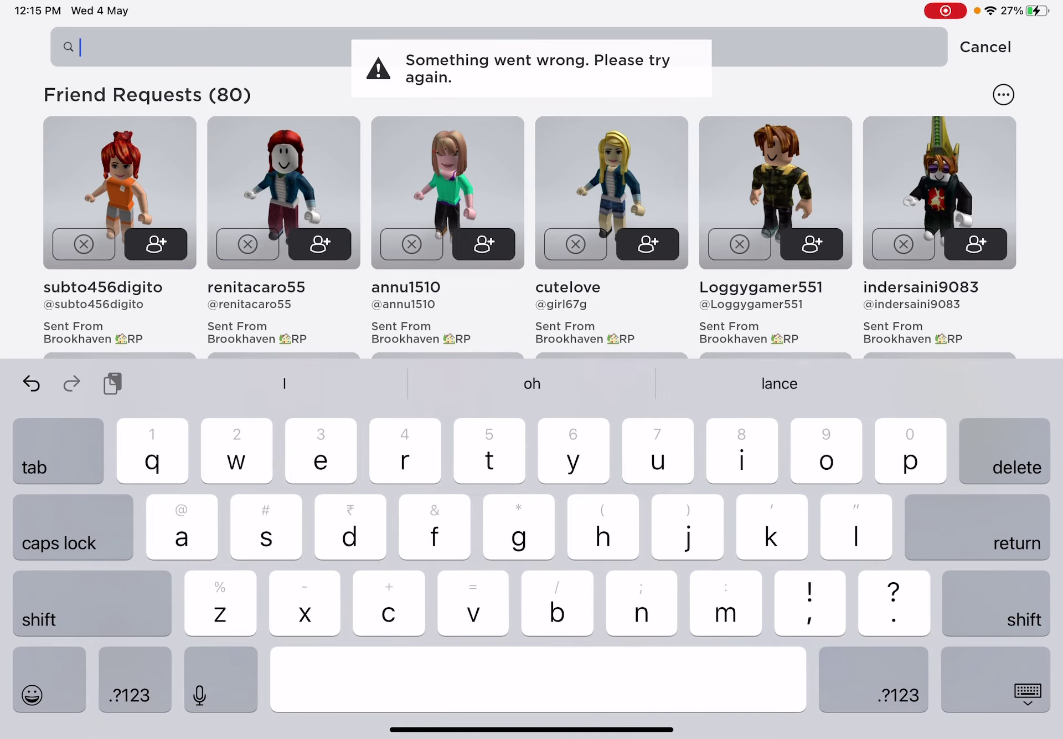
text(blue)
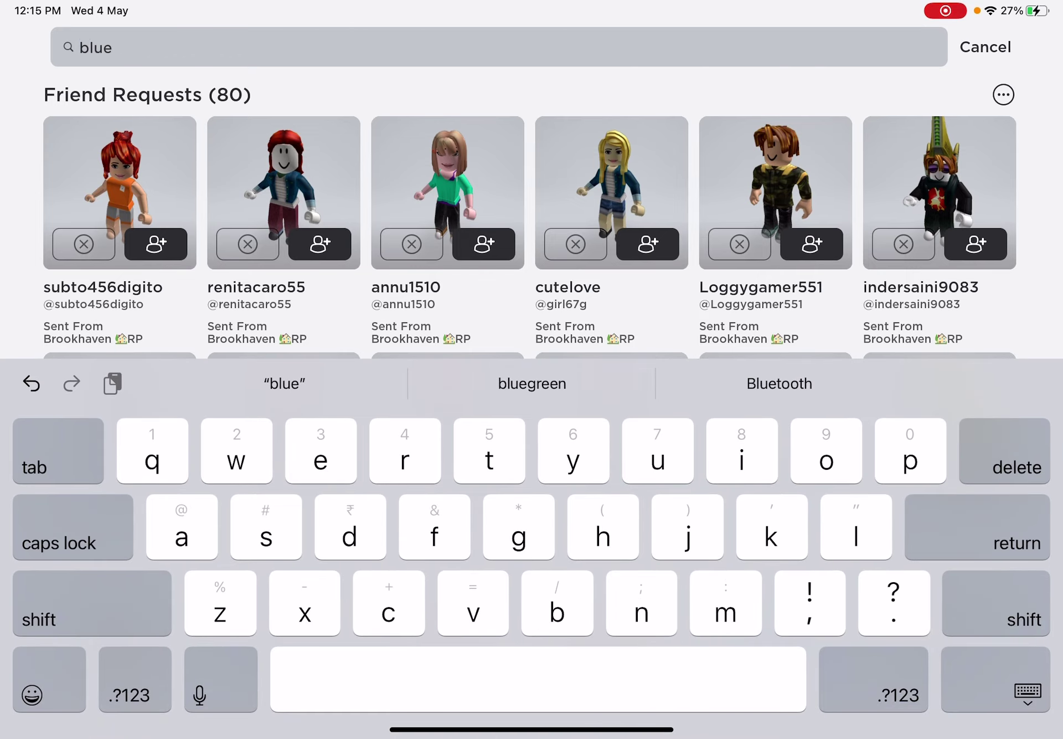
text(green)
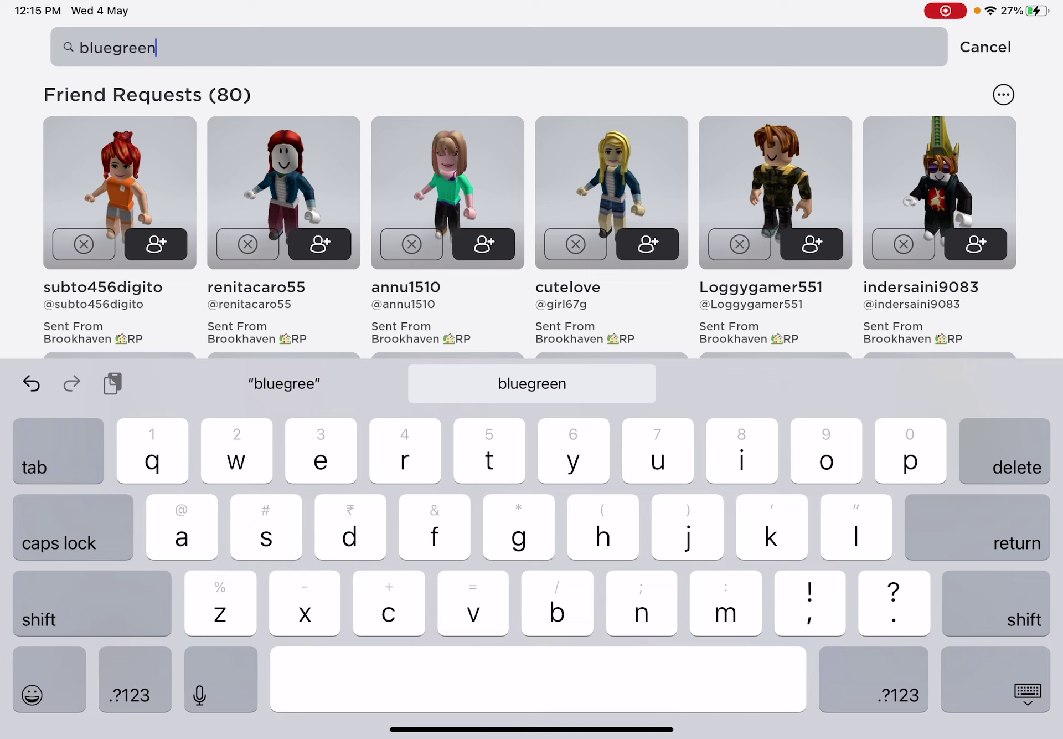
click(130, 679)
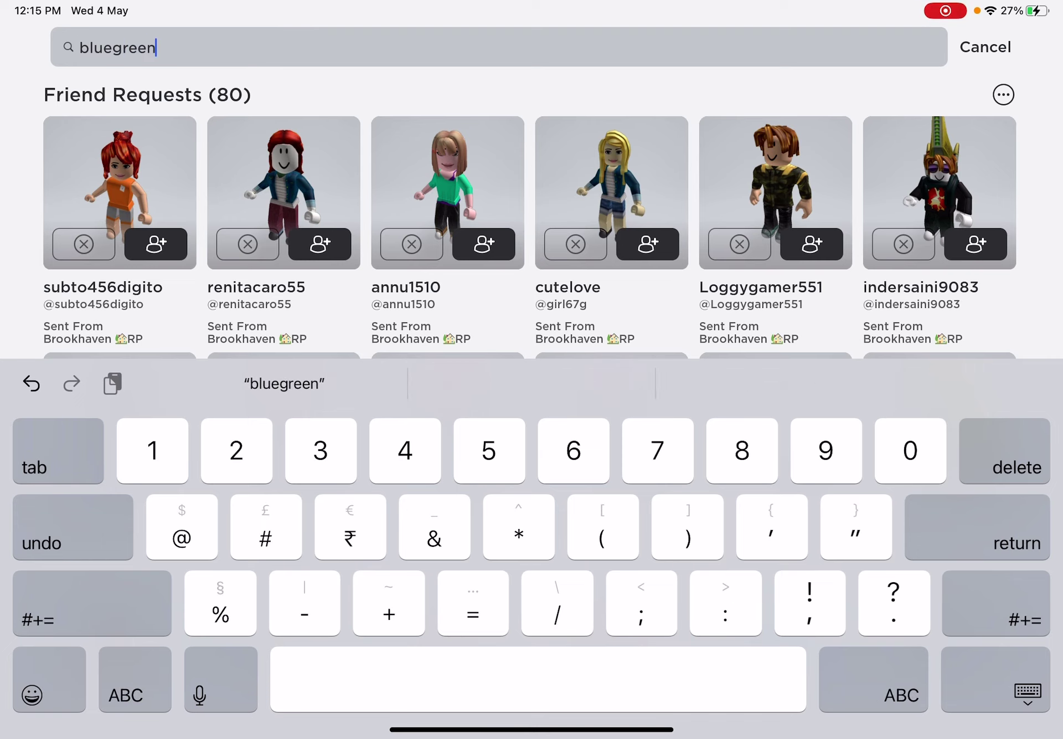
text(6874)
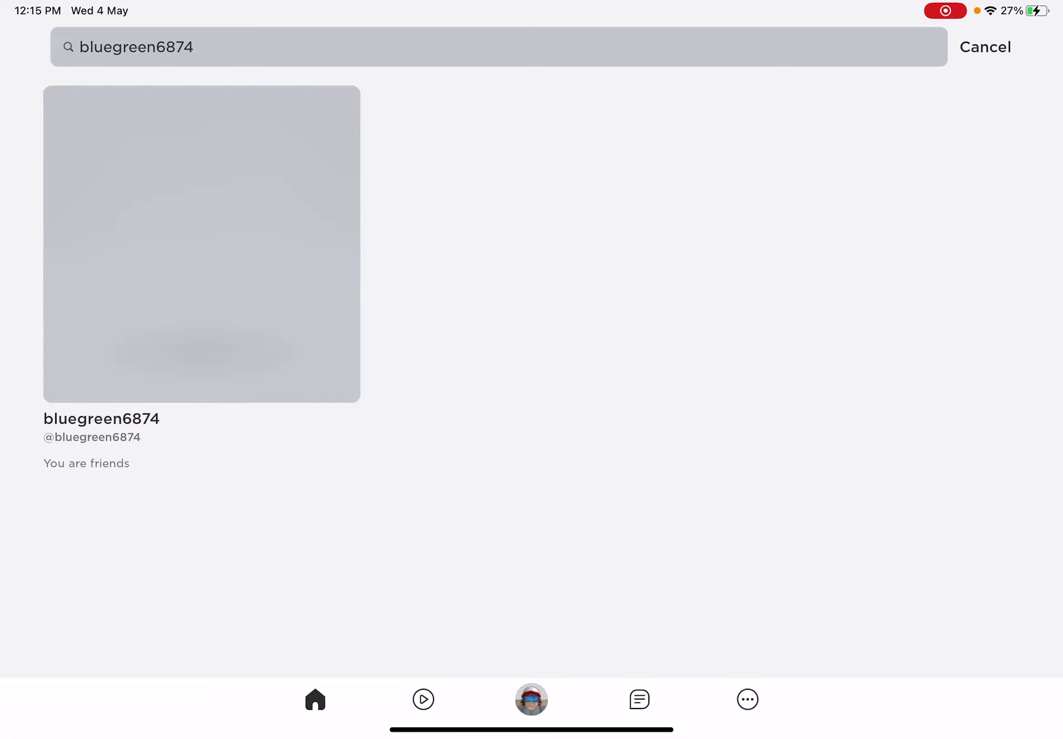
click(202, 245)
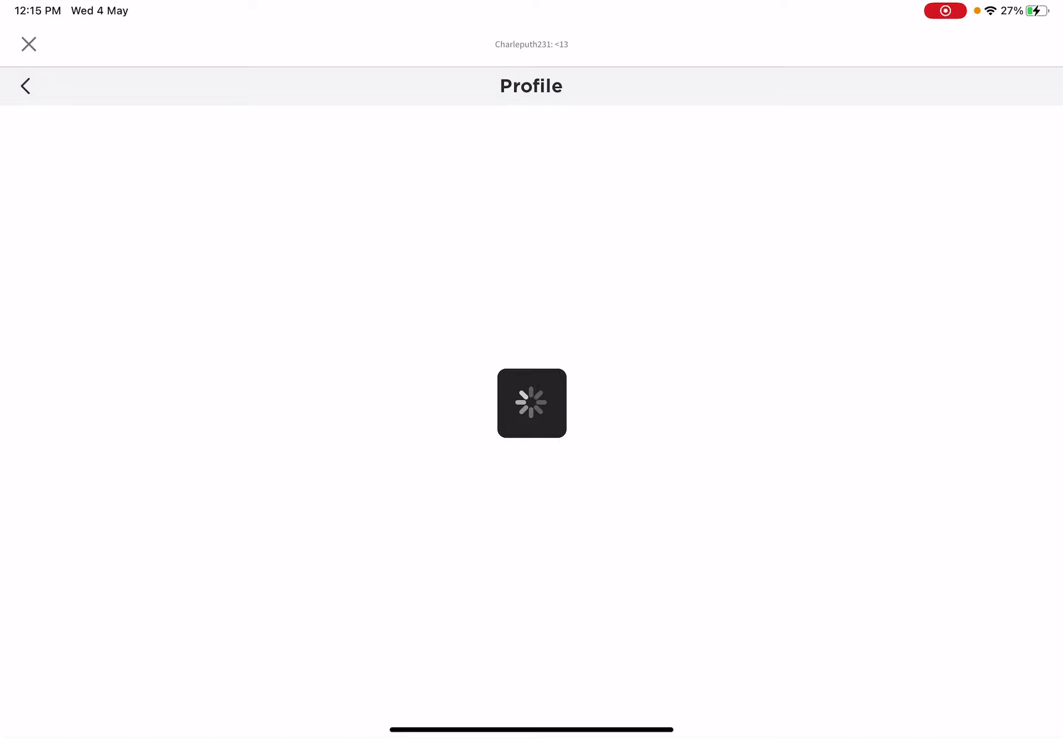
scroll(532, 415, down, 5)
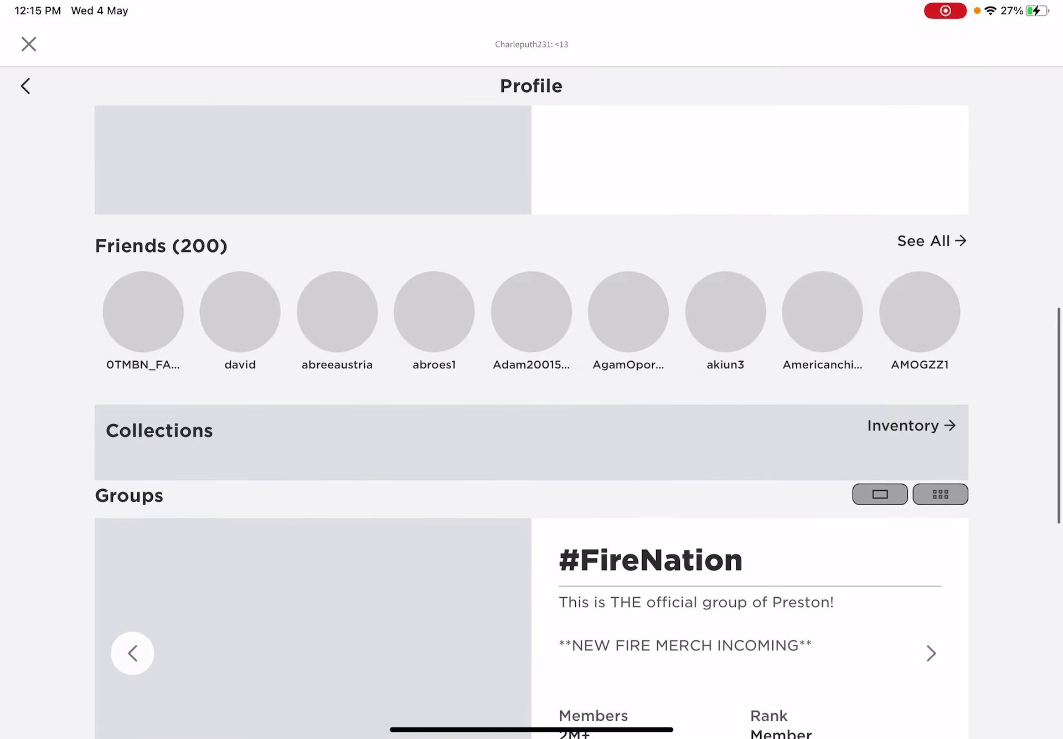
scroll(531, 415, up, 5)
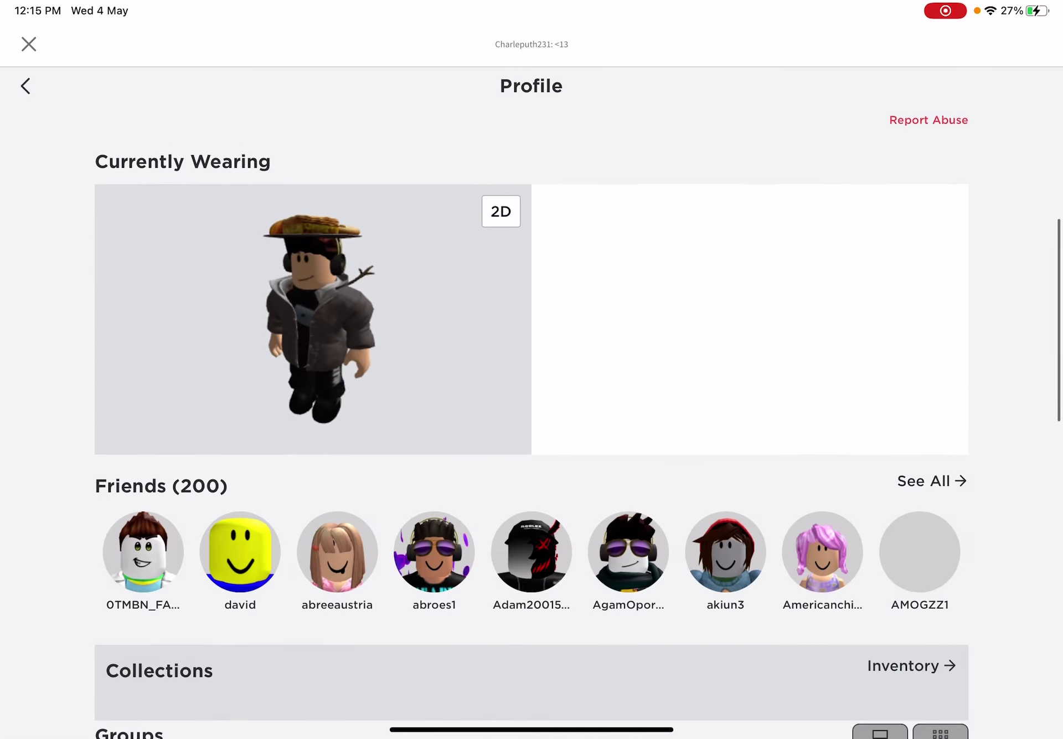
scroll(532, 415, down, 8)
scroll(532, 415, down, 3)
scroll(531, 415, up, 4)
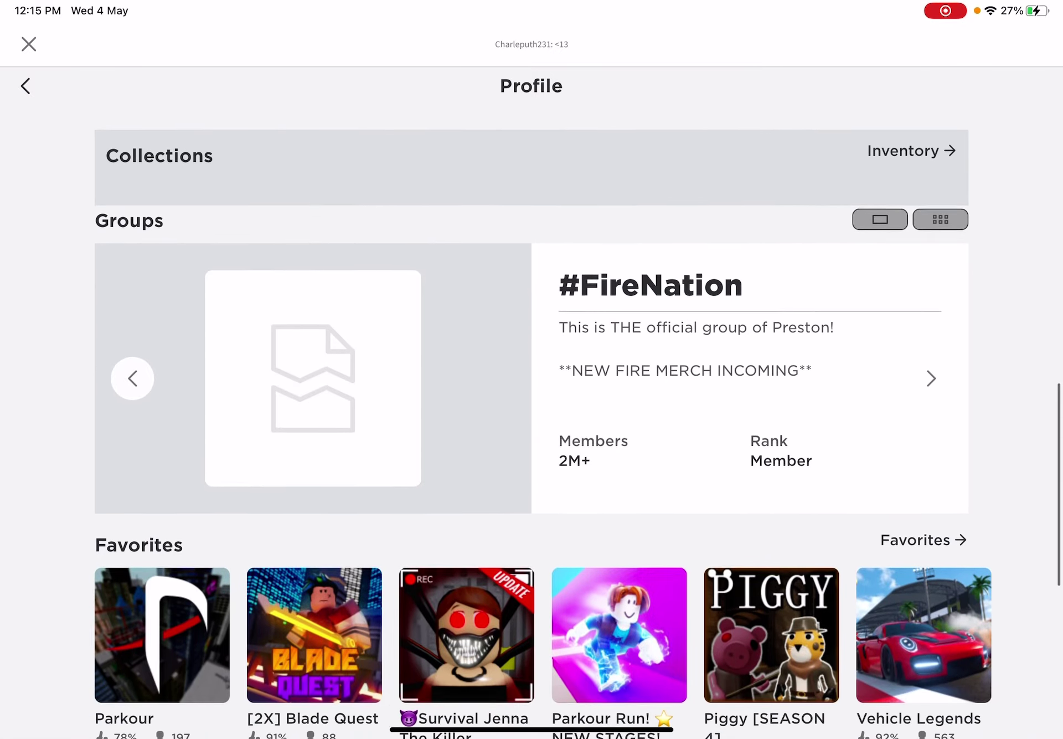
scroll(531, 415, up, 6)
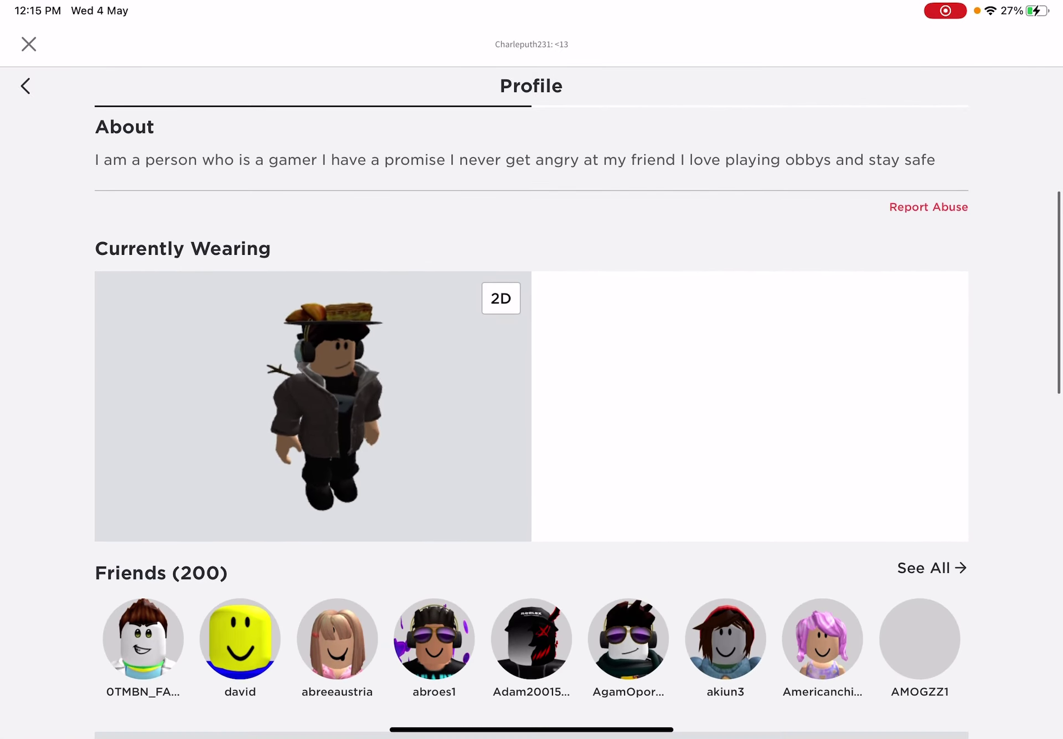
scroll(532, 415, down, 3)
scroll(532, 414, up, 6)
scroll(532, 414, up, 3)
scroll(532, 415, down, 6)
scroll(531, 415, up, 1)
click(501, 308)
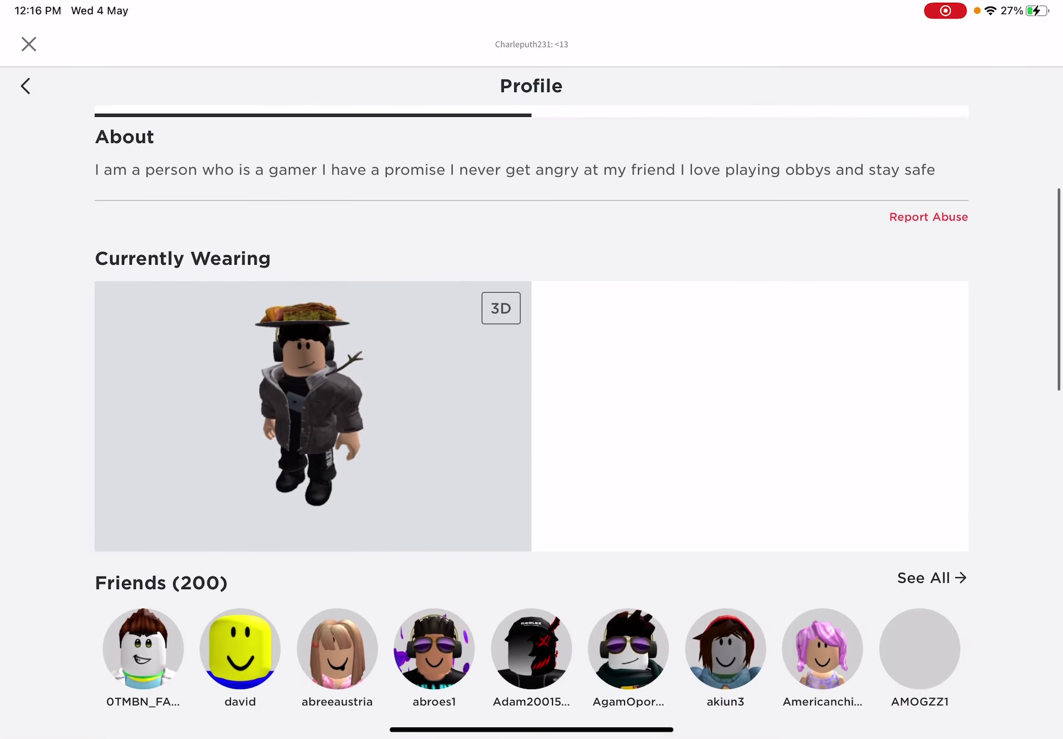
click(501, 308)
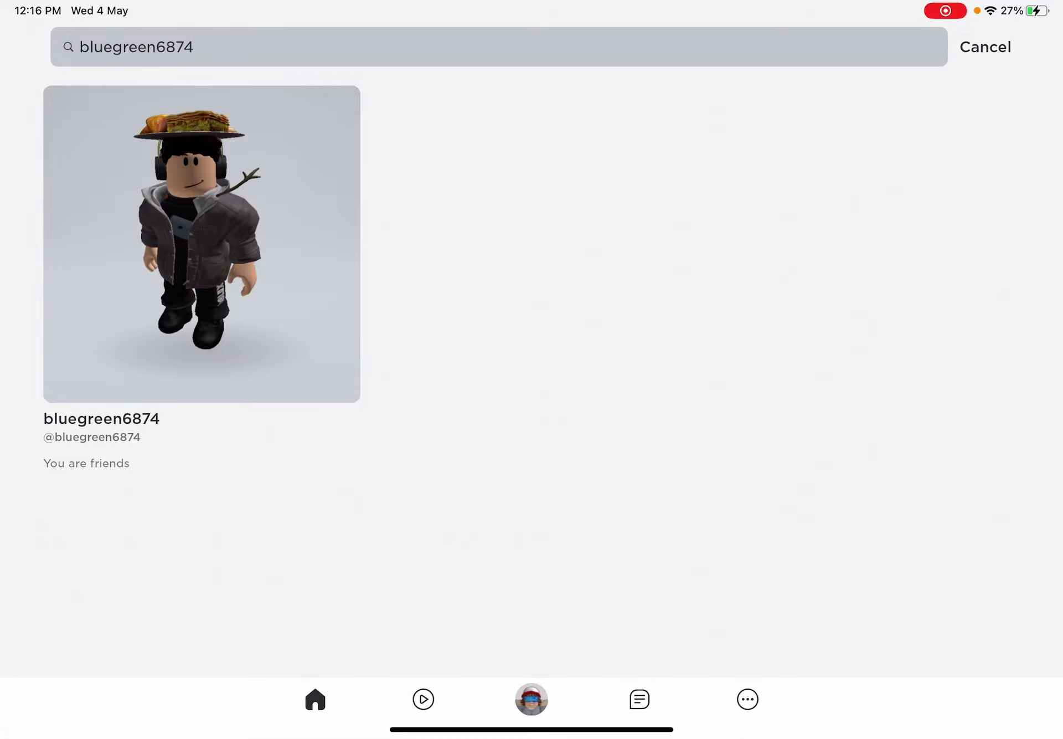
drag(997, 4, 997, 249)
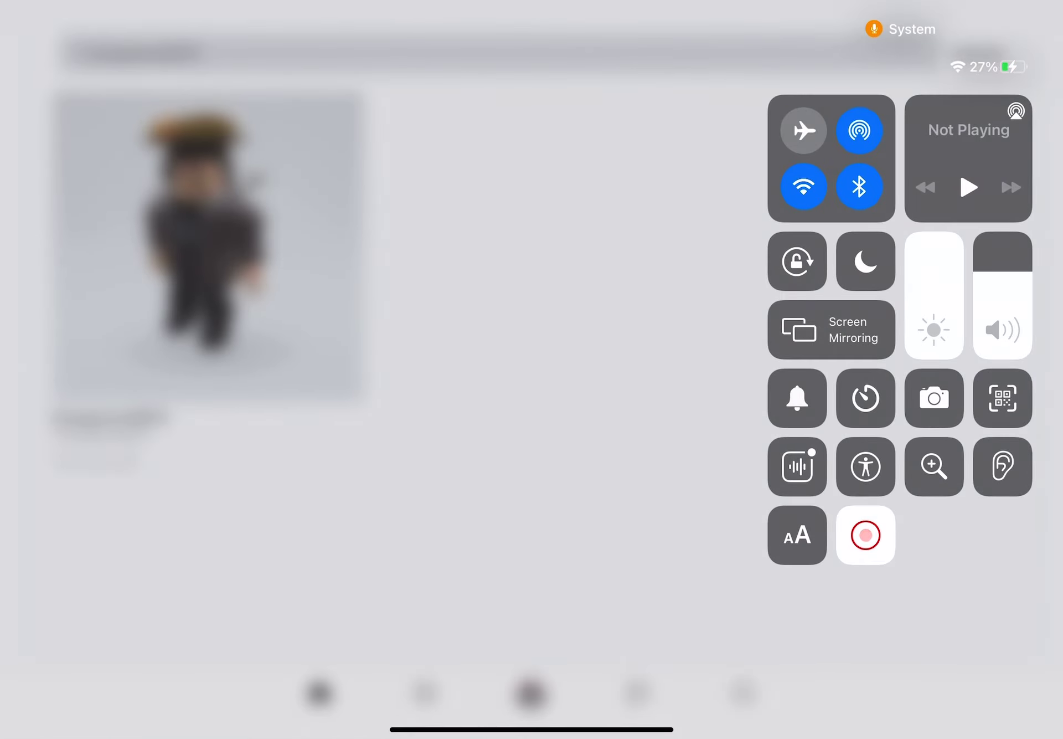